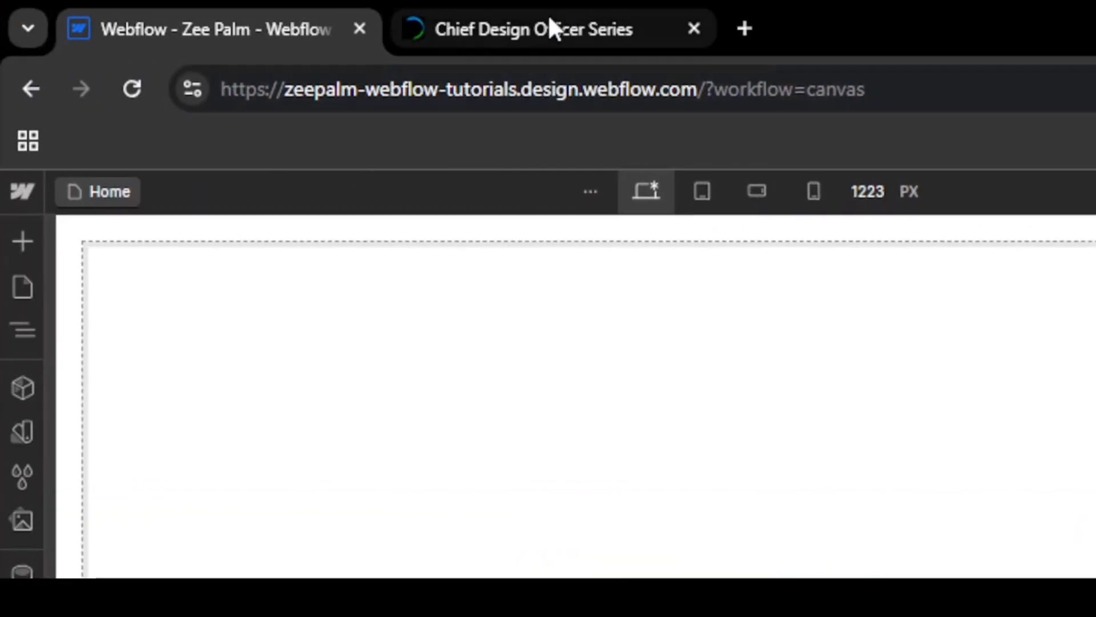
Examine the marquee effects on the Chief Design Officer Series website and return to the Webflow project
click(313, 16)
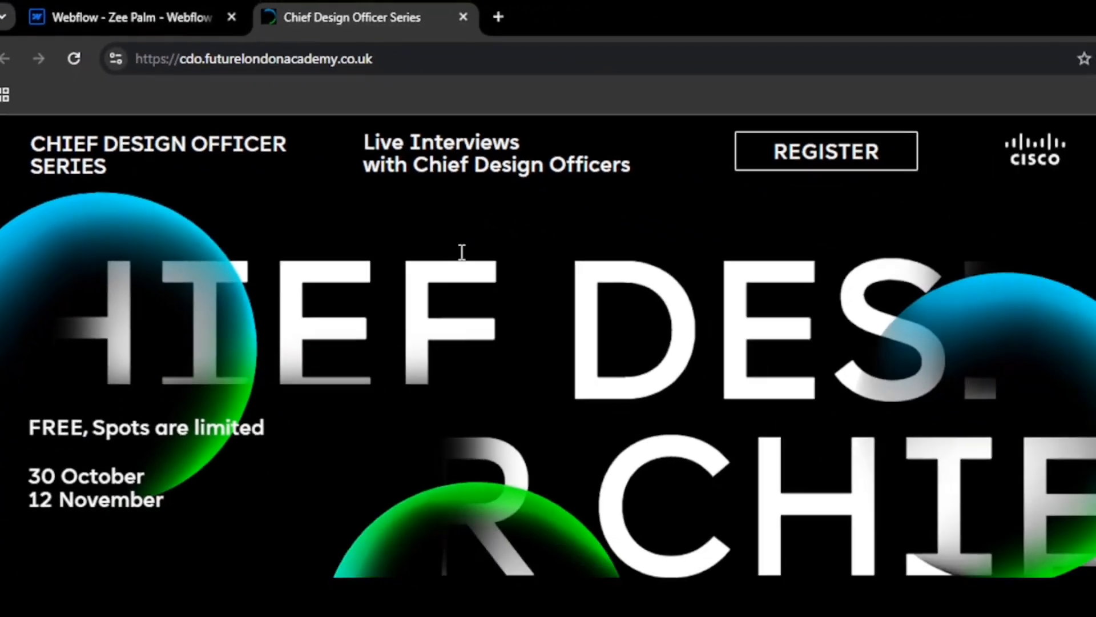
scroll(452, 466, down, 10)
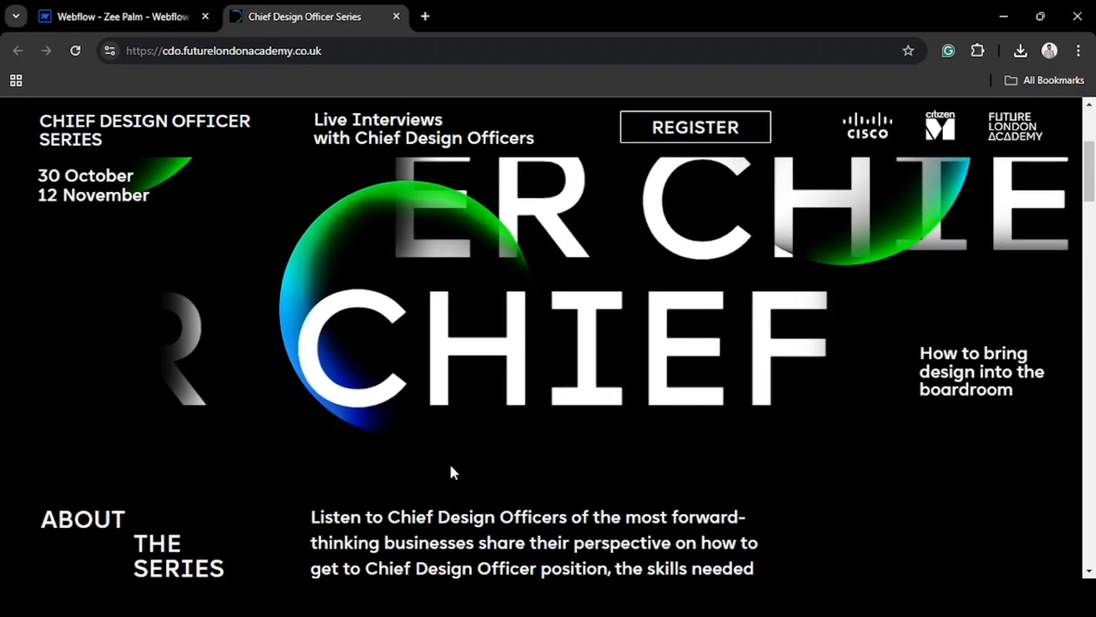
scroll(453, 472, down, 5)
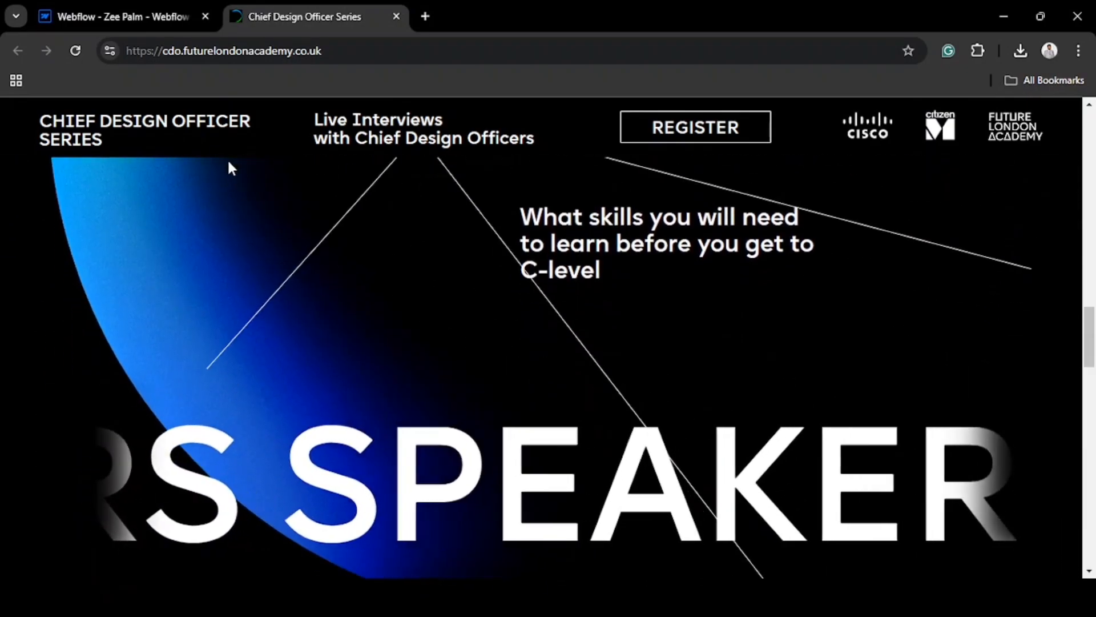
click(150, 23)
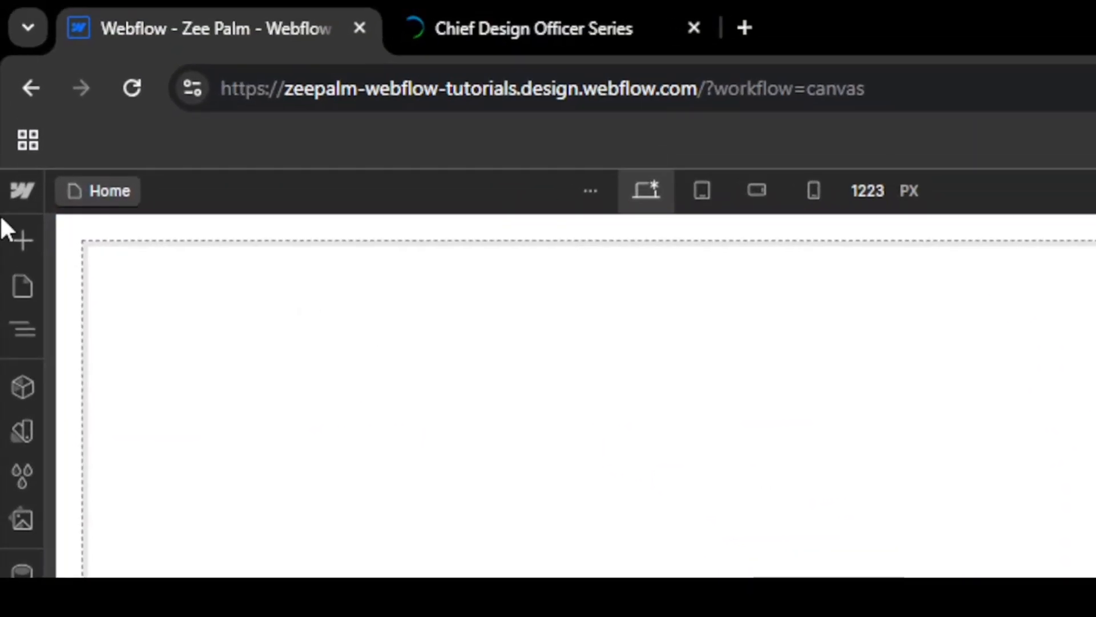
Add a Div Block to the empty page body and give it the class marquee-wrapper
click(11, 235)
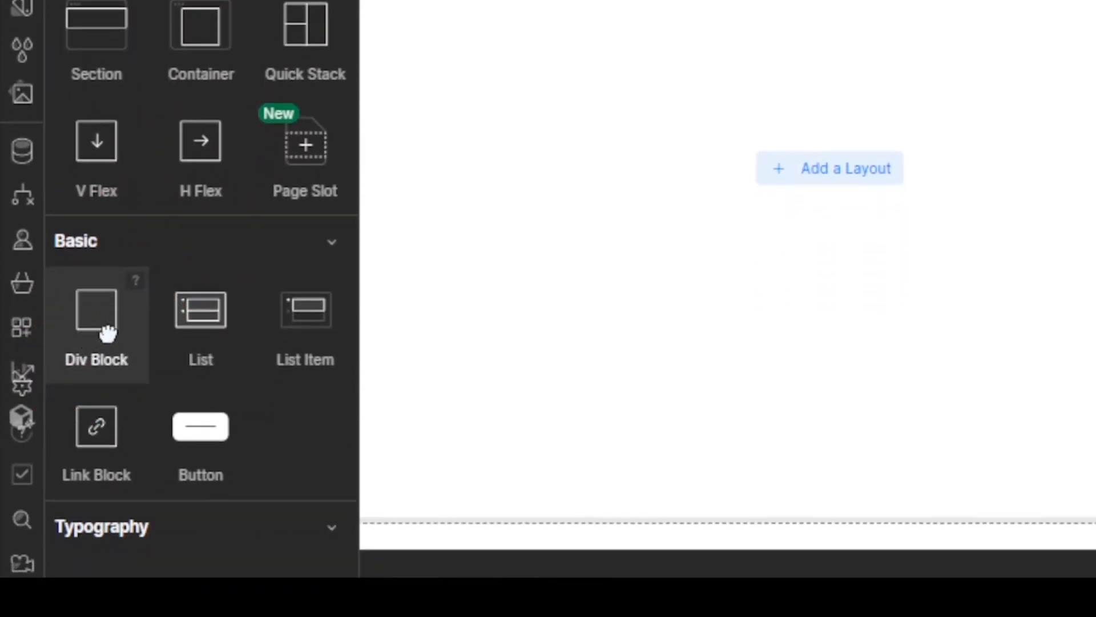
drag(105, 329, 414, 84)
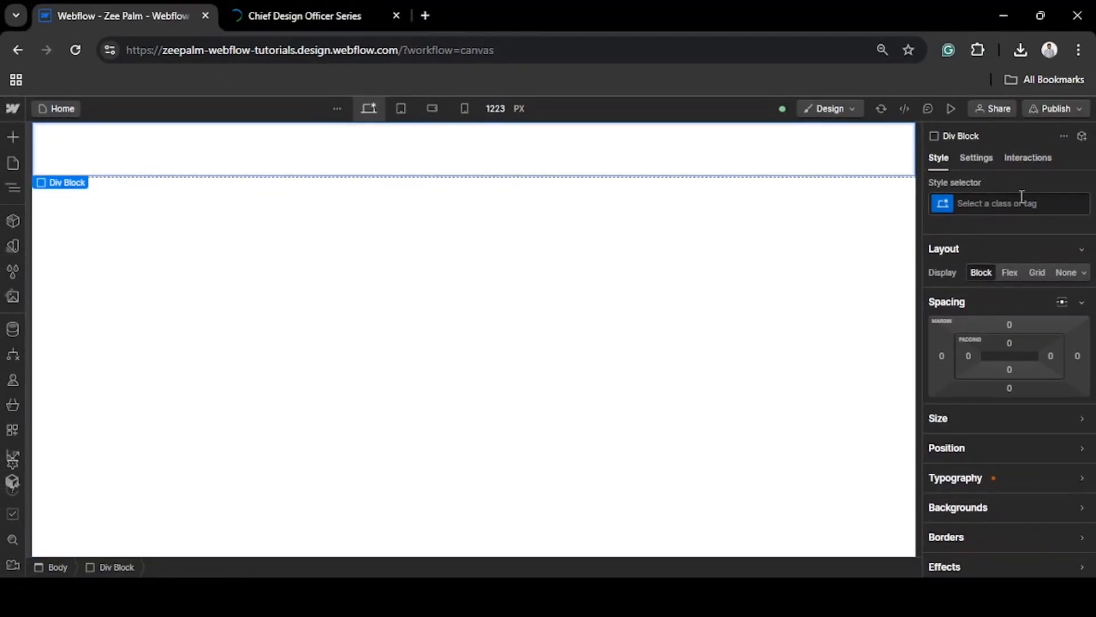
click(1014, 204)
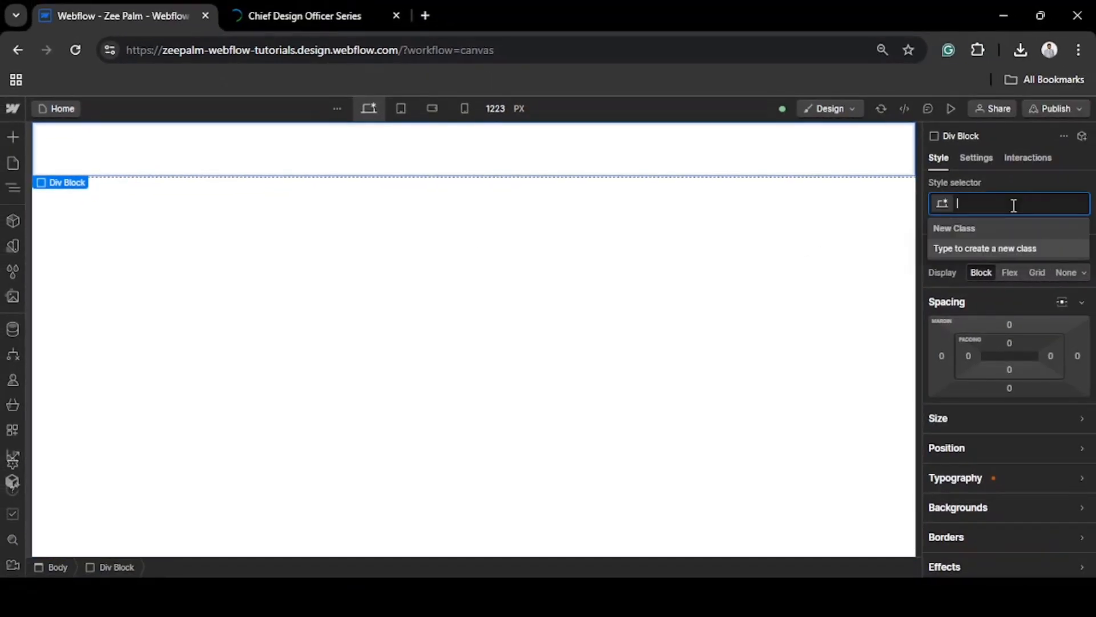
text(marquee)
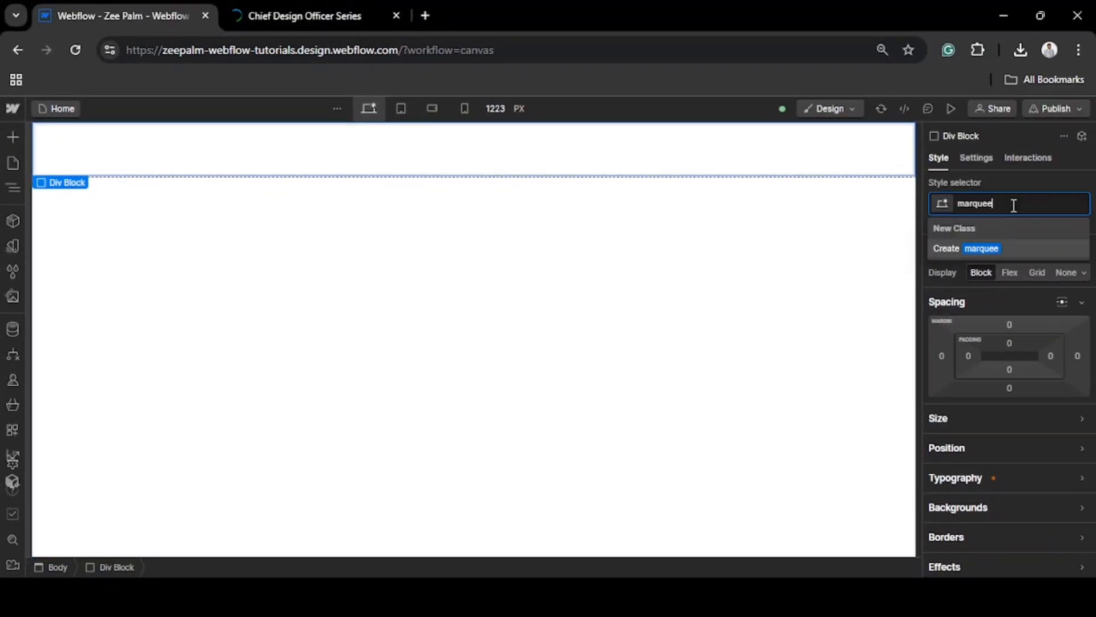
text(-wrapper)
key(Return)
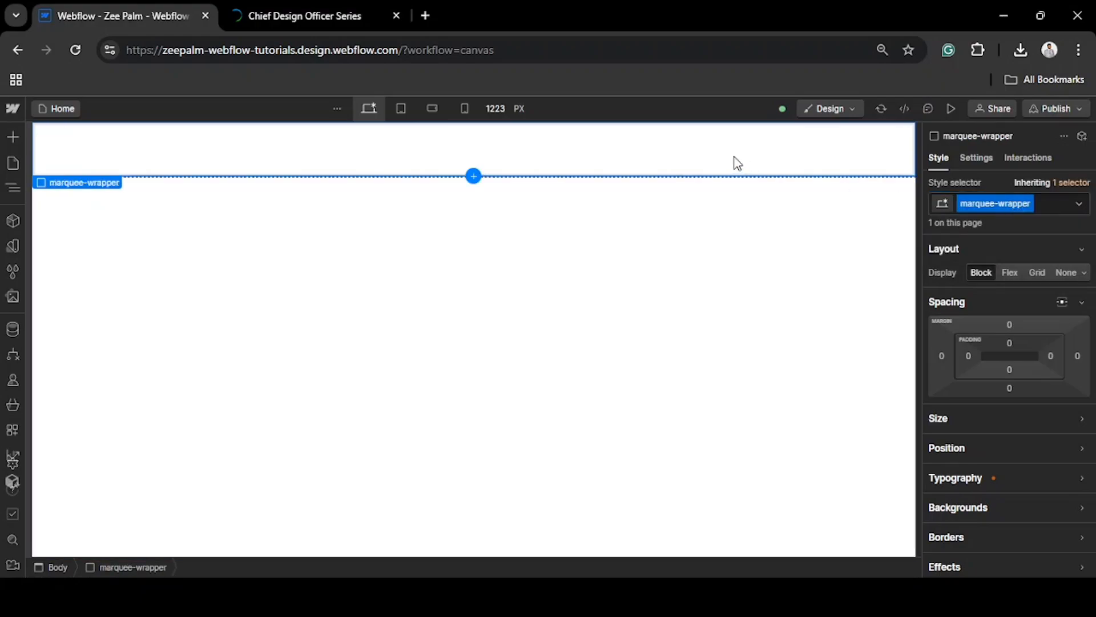
Insert a Div Block inside marquee-wrapper and give it the class logo-wrapper
key(ctrl+k)
text(d)
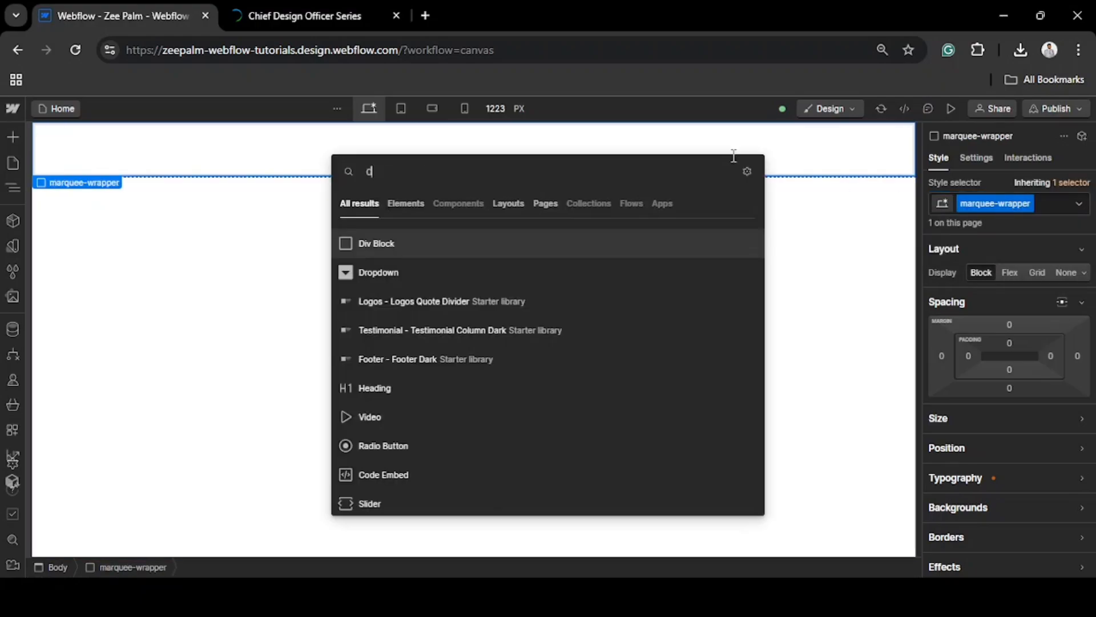
text(iv)
key(Return)
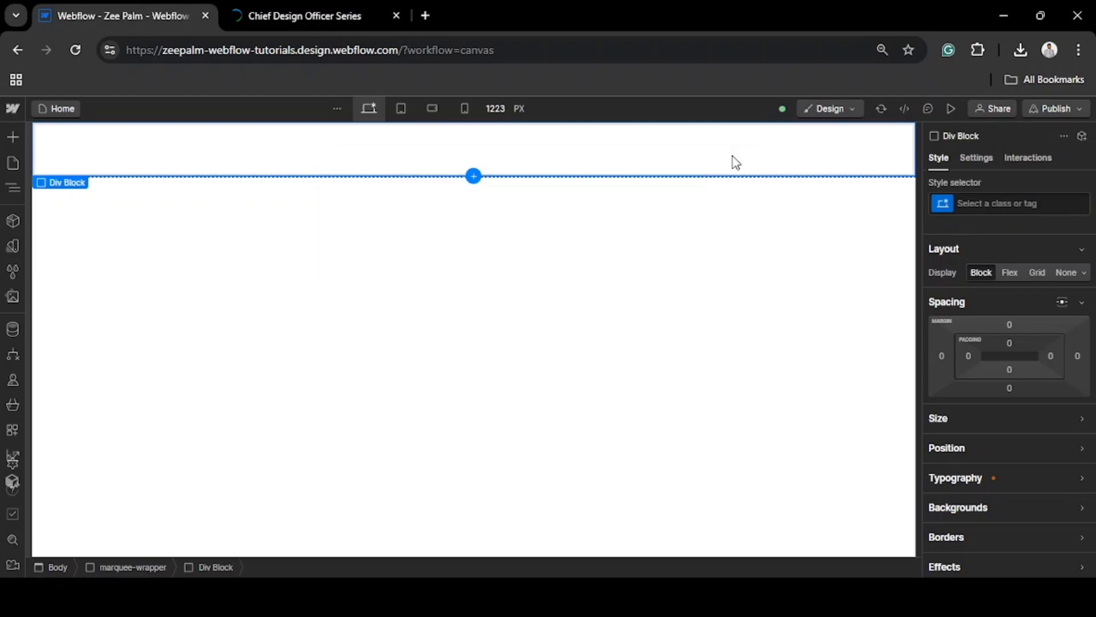
key(ctrl+Return)
text(logo-wrap)
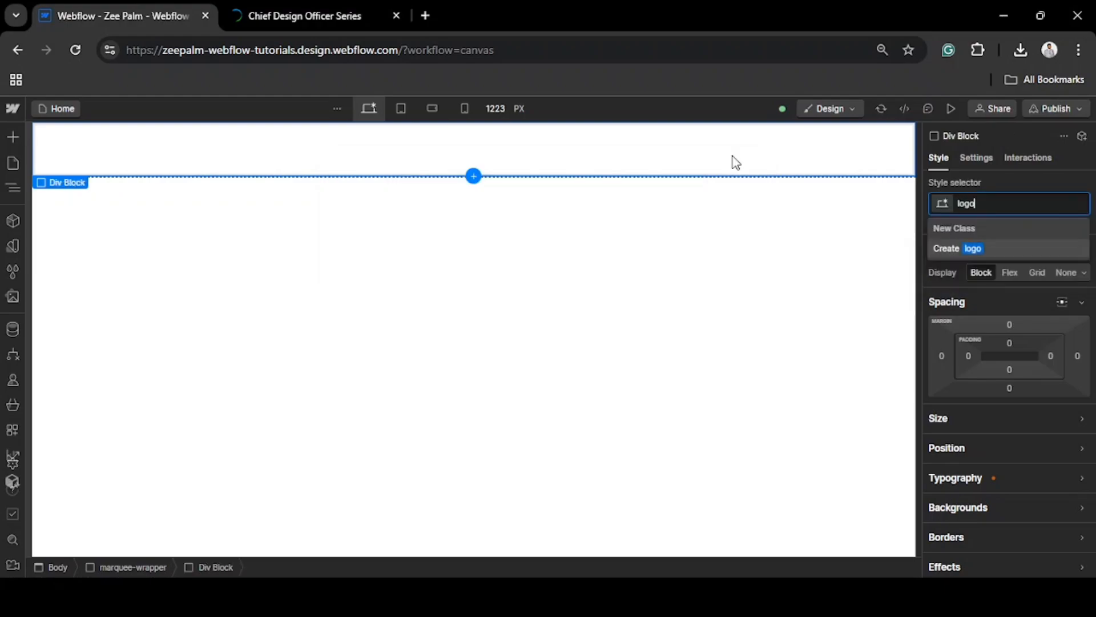
text(per)
key(Return)
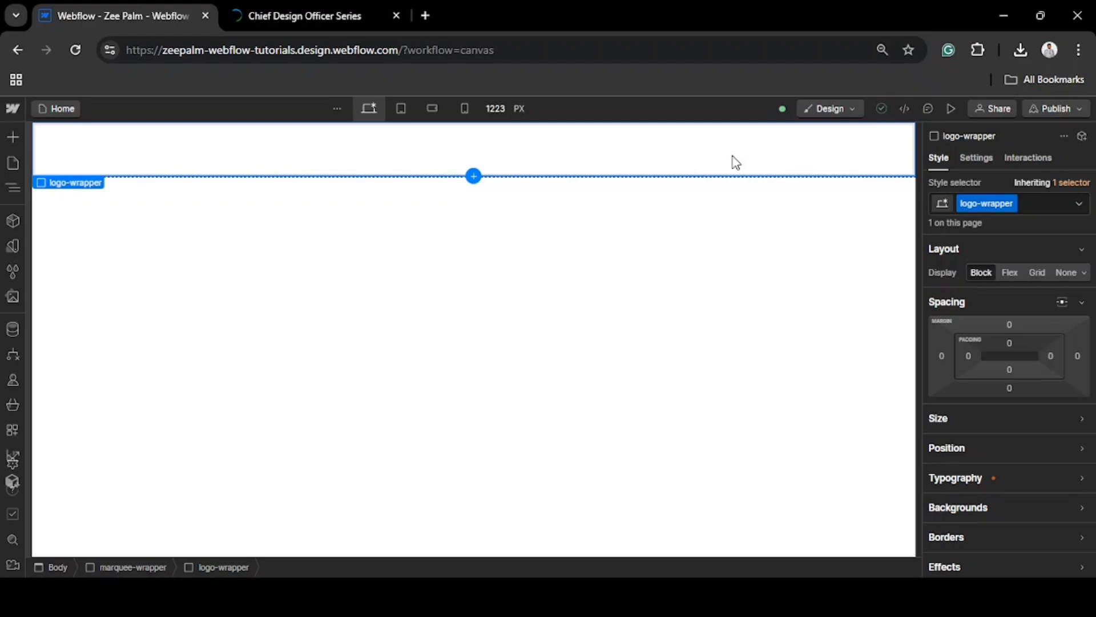
Nest a Div Block inside logo-wrapper and give it the class logo-container
key(ctrl+k)
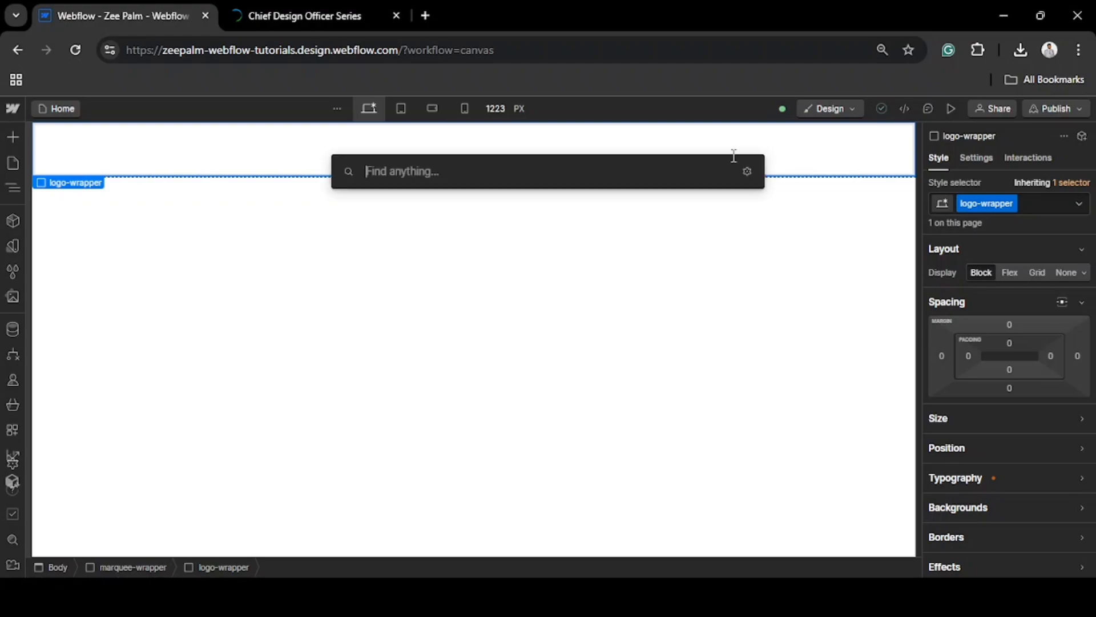
text(div)
key(Return)
key(ctrl+Return)
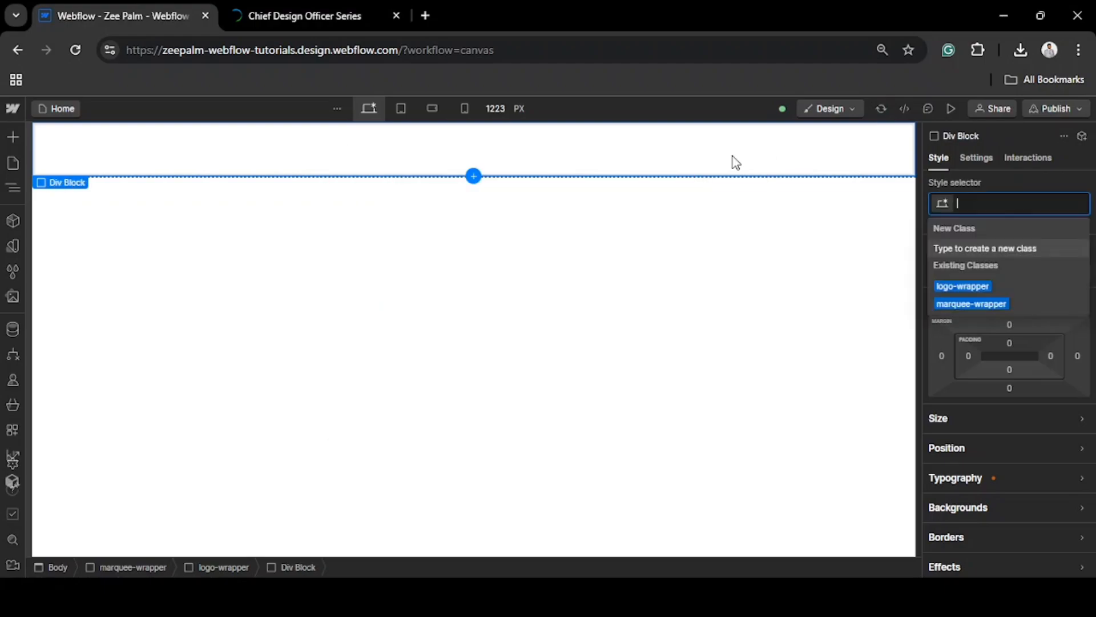
text(logo-container)
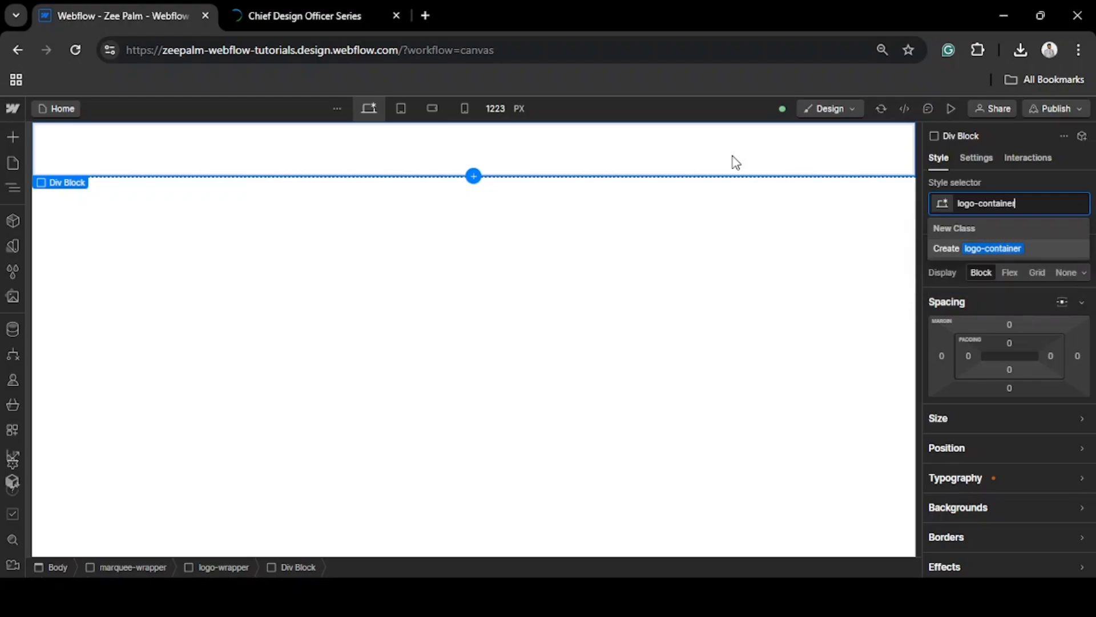
key(Return)
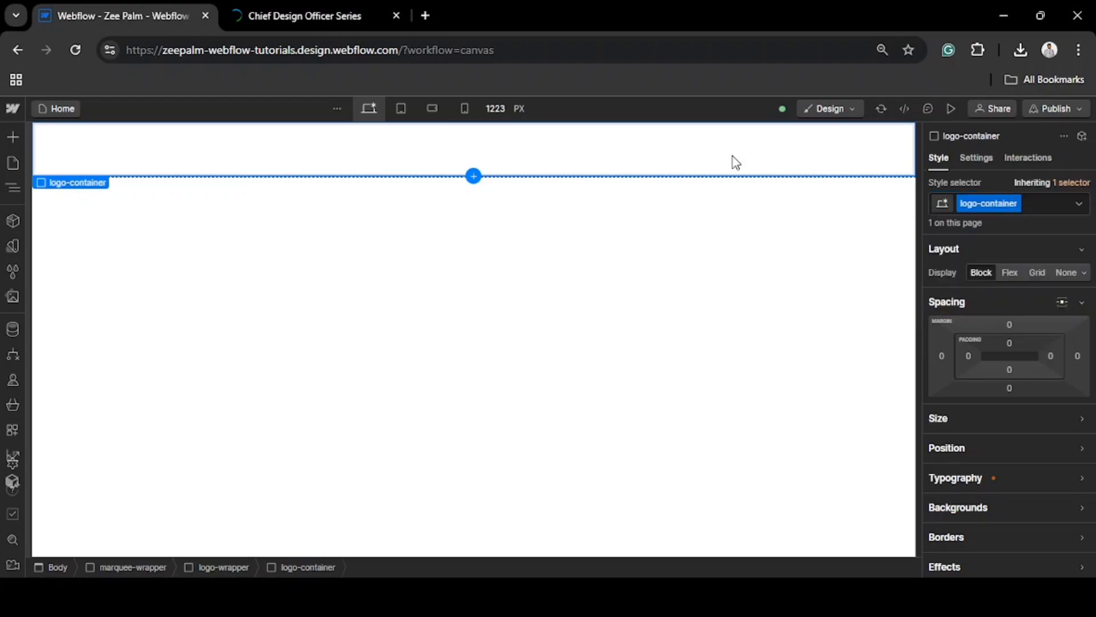
Insert an Image element into logo-container using the asset logoipsum-330.svg
key(ctrl+k)
text(ima)
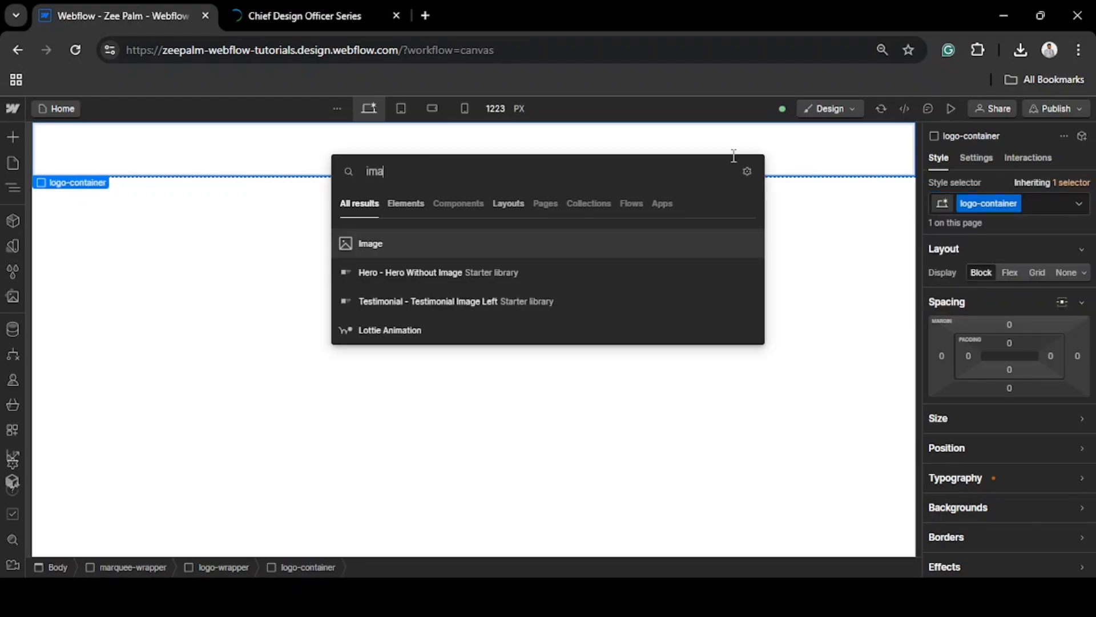
key(Return)
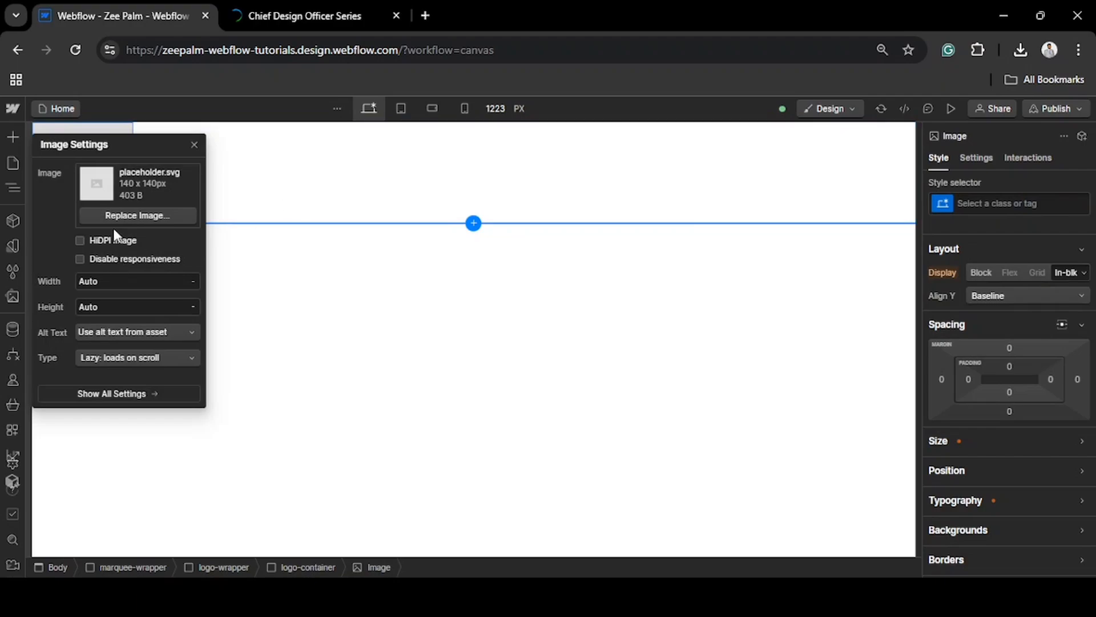
click(112, 216)
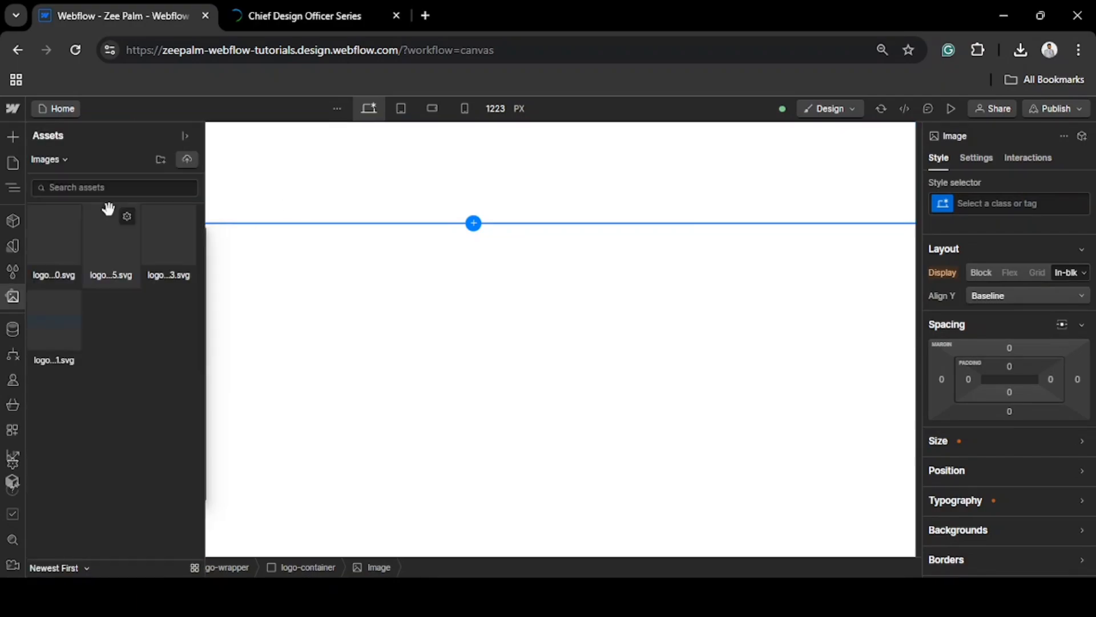
click(44, 244)
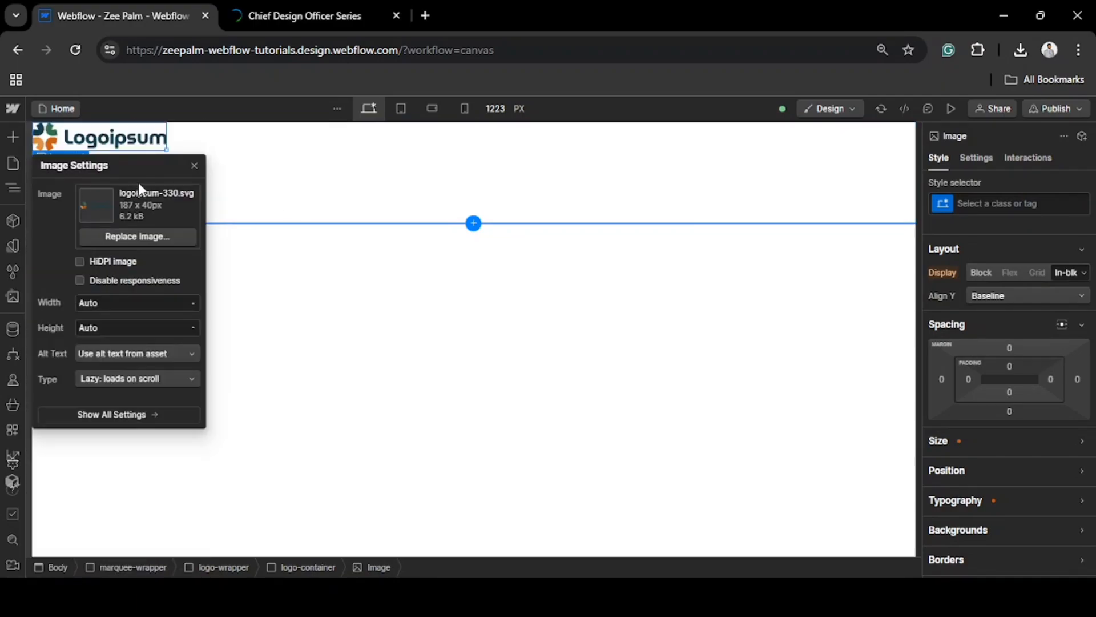
click(214, 144)
Copy the logo image and paste it three times so logo-container holds four images
click(122, 142)
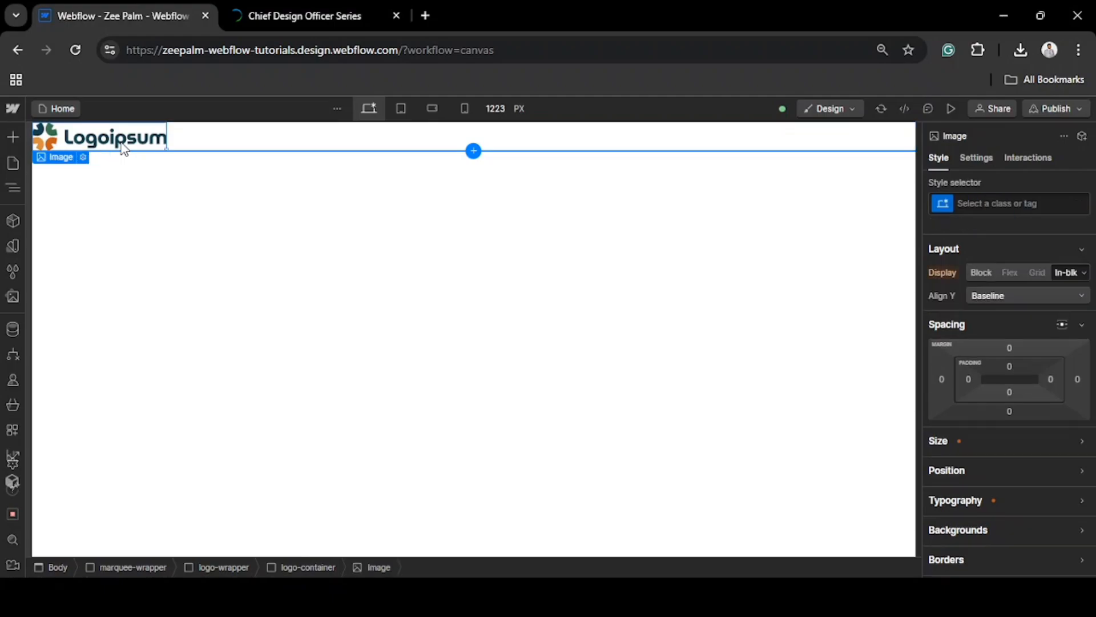
key(ctrl+c)
key(ctrl+v)
key(ctrl+v)
key(ctrl+v)
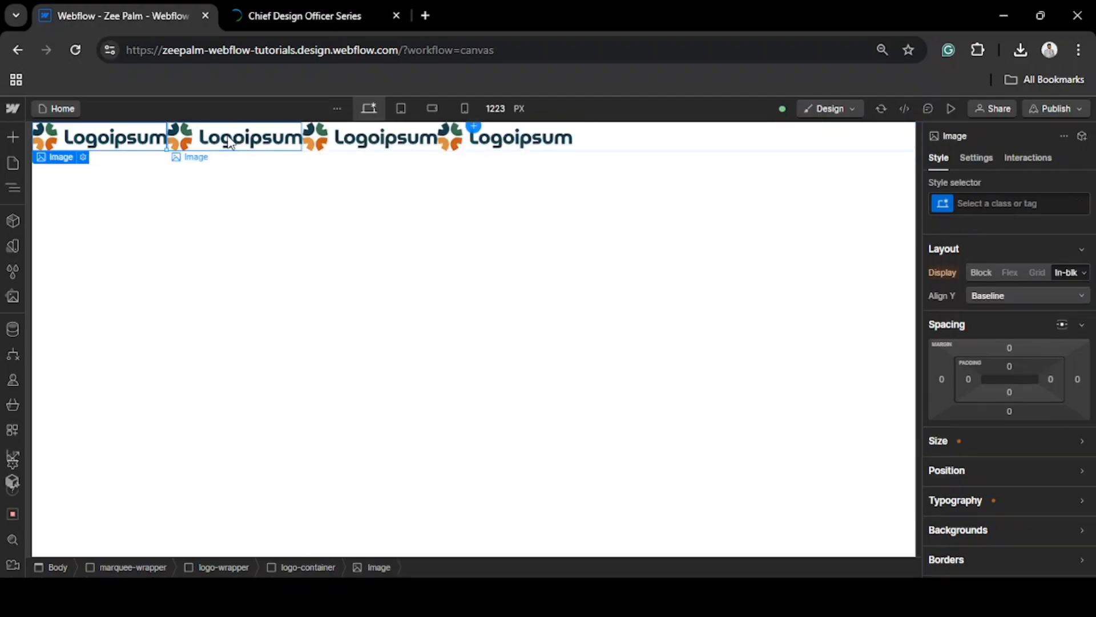
Replace the second logo image with the asset logoipsum-325.svg
click(209, 145)
click(217, 158)
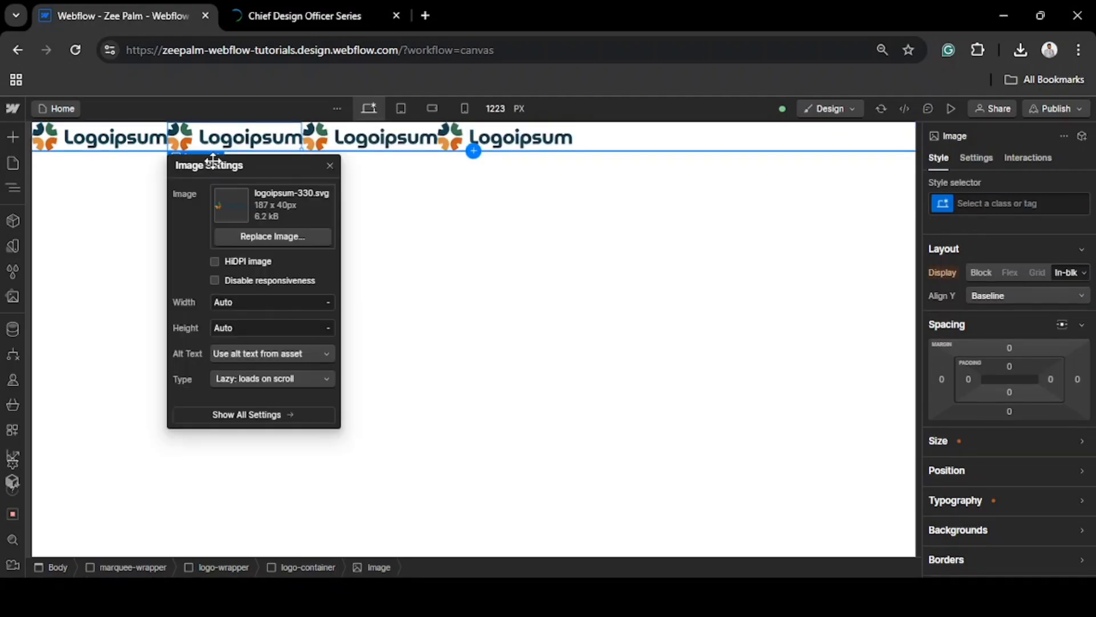
click(243, 238)
click(125, 229)
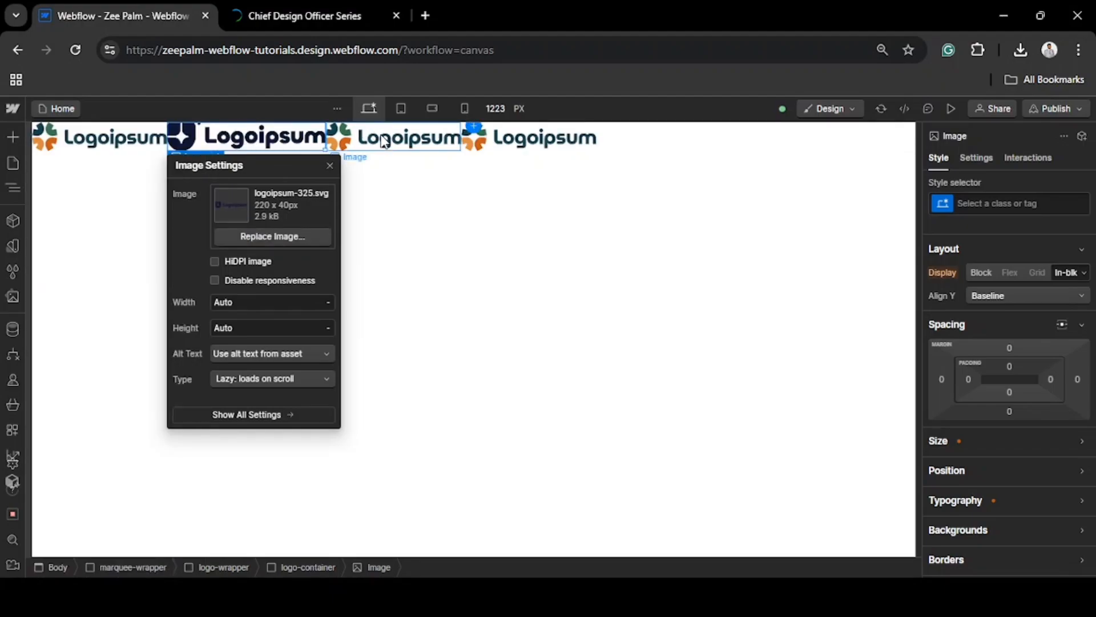
Replace the third logo image with the asset logoipsum-323.svg
click(385, 141)
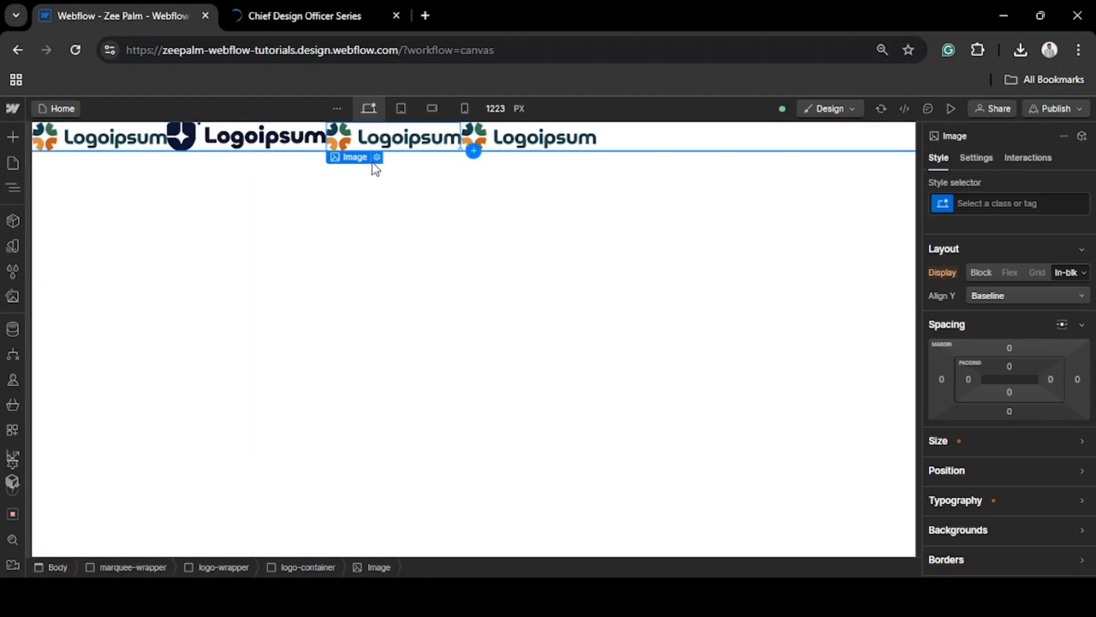
click(376, 158)
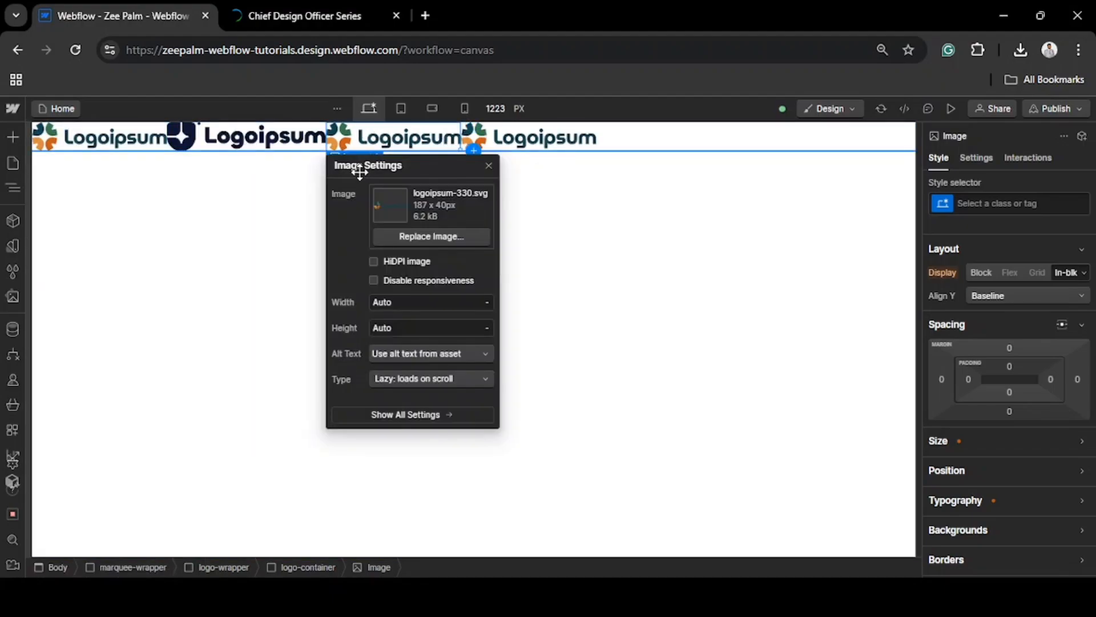
click(395, 231)
click(177, 238)
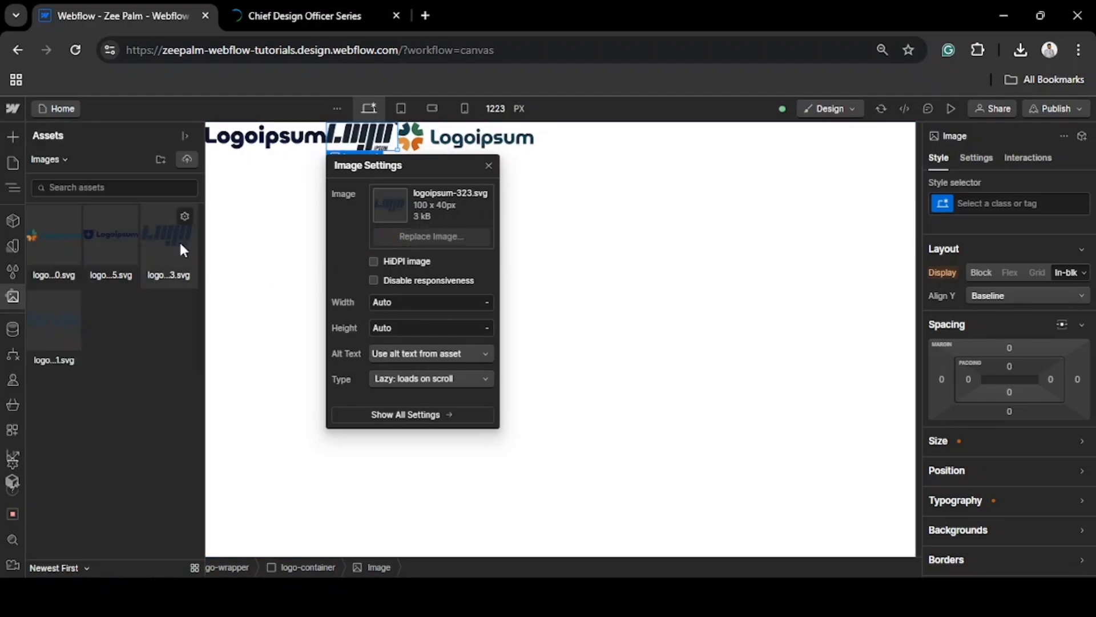
Replace the fourth logo image with the asset logoipsum-311.svg and close its image settings
click(422, 146)
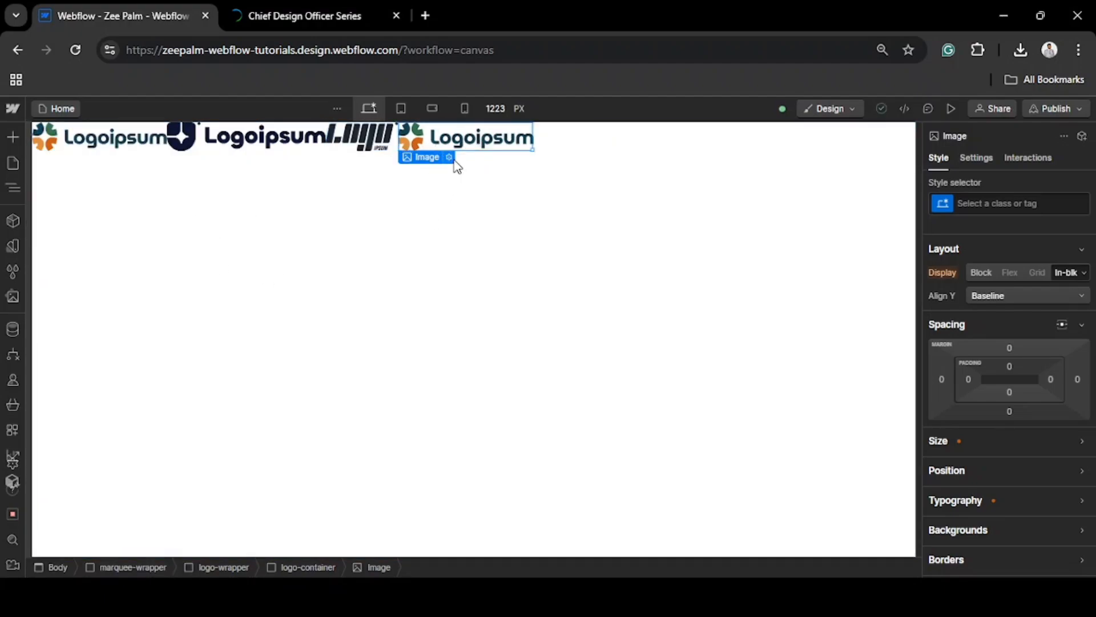
click(450, 157)
click(458, 237)
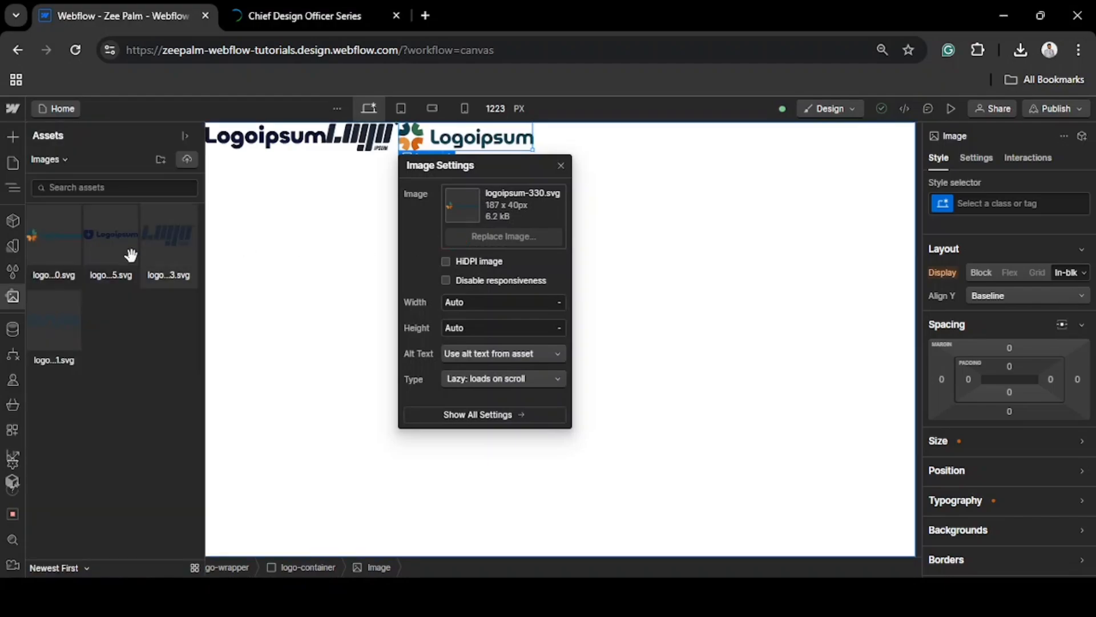
click(44, 325)
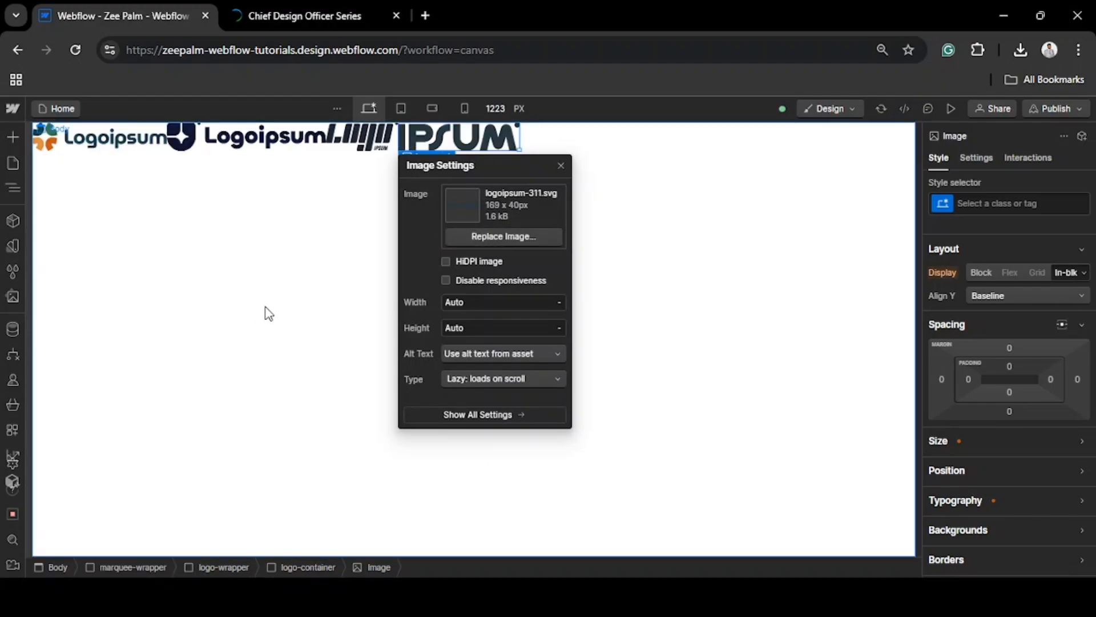
click(268, 313)
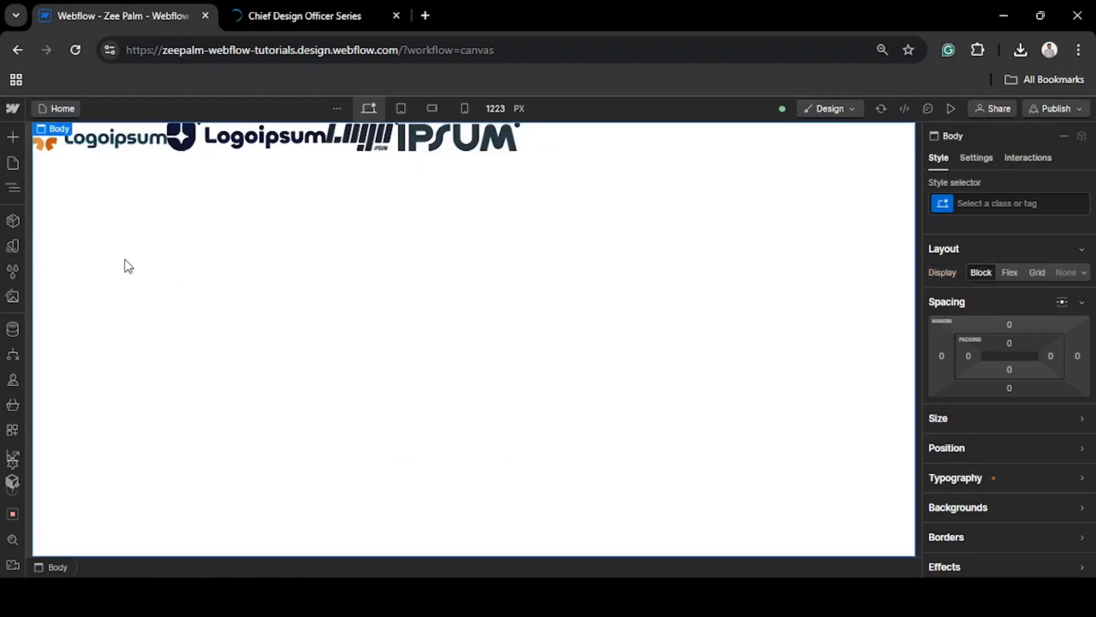
Set the top and bottom padding of marquee-wrapper to 100 px
click(12, 190)
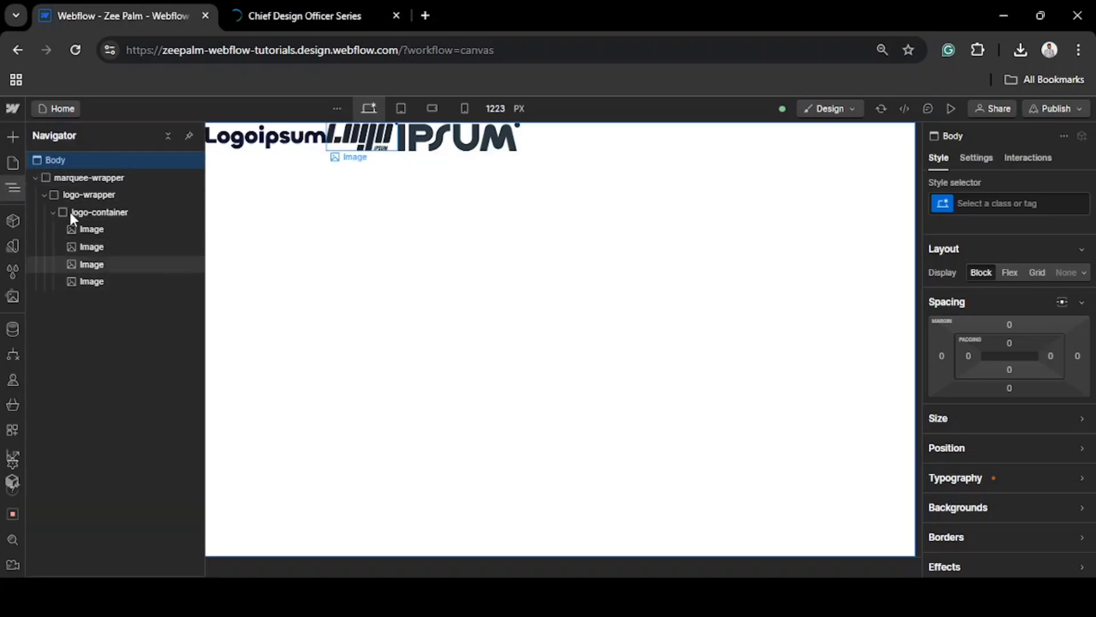
click(115, 179)
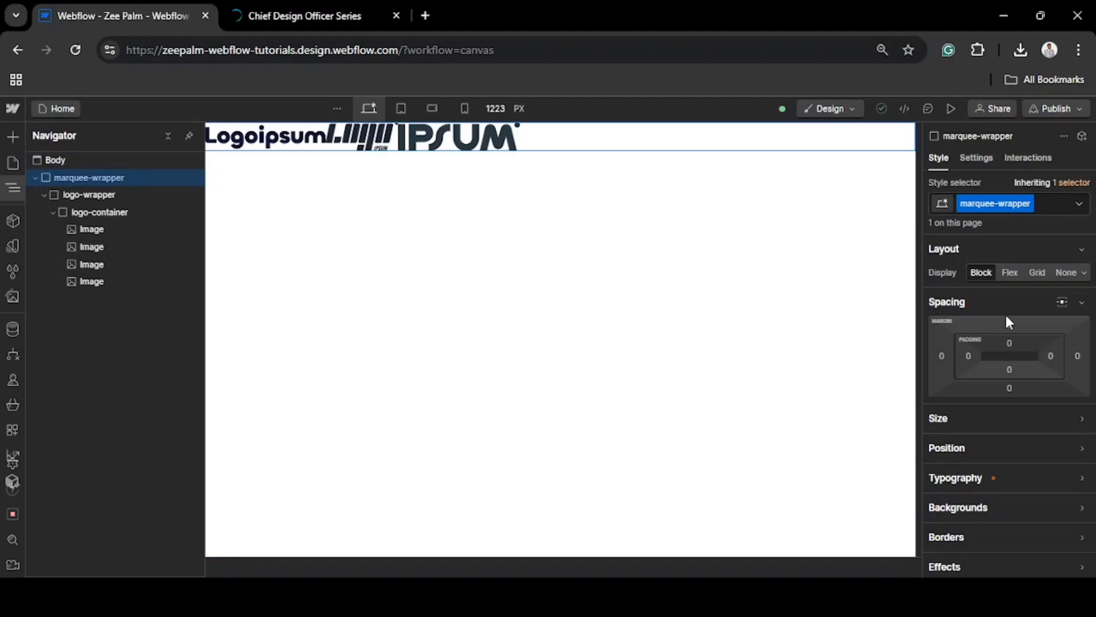
click(1006, 342)
text(100)
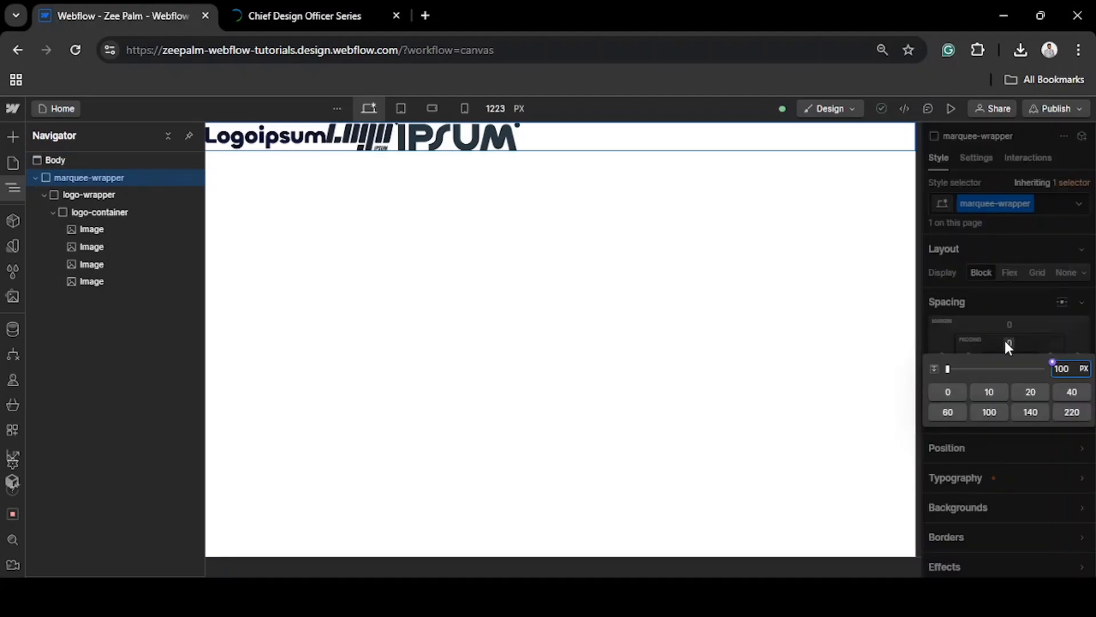
key(Return)
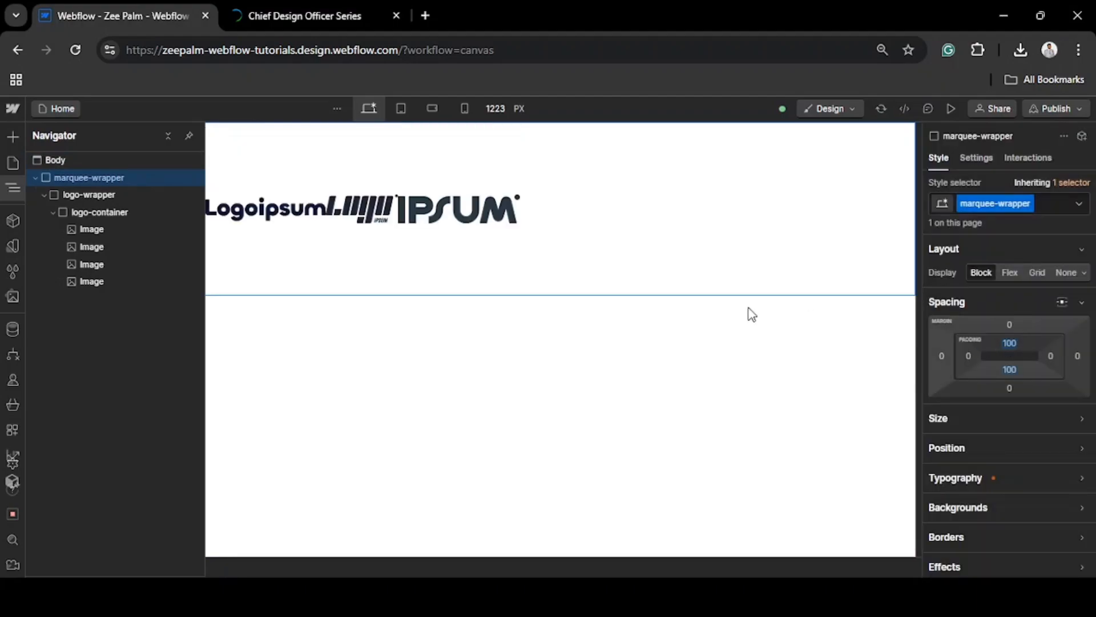
click(601, 277)
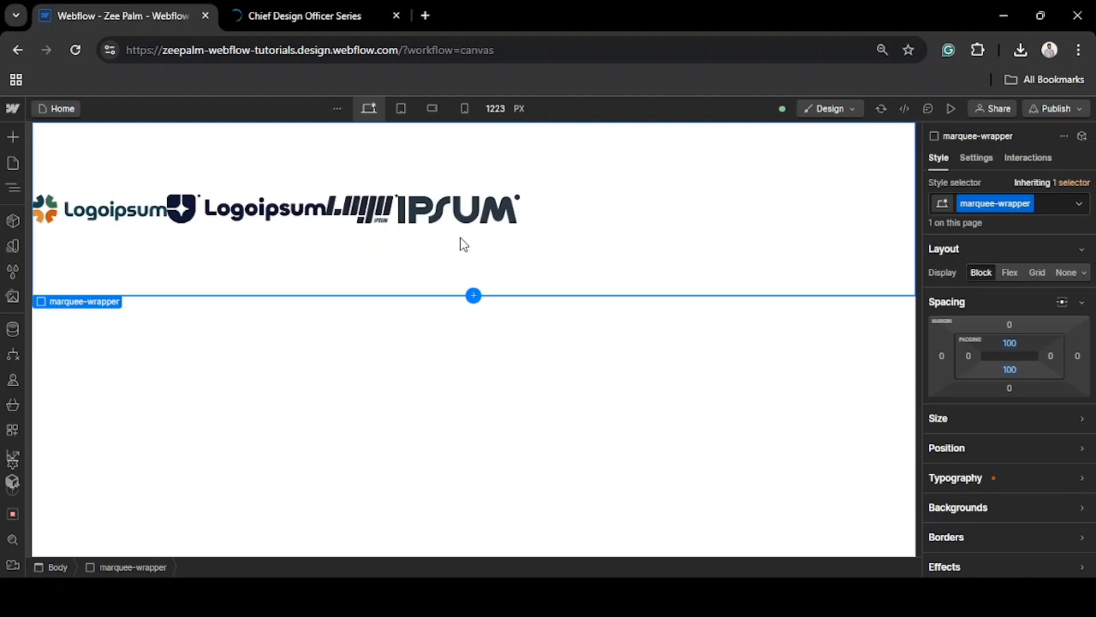
Set logo-container to a Flex layout with horizontal alignment Space around and vertical alignment Center
click(576, 212)
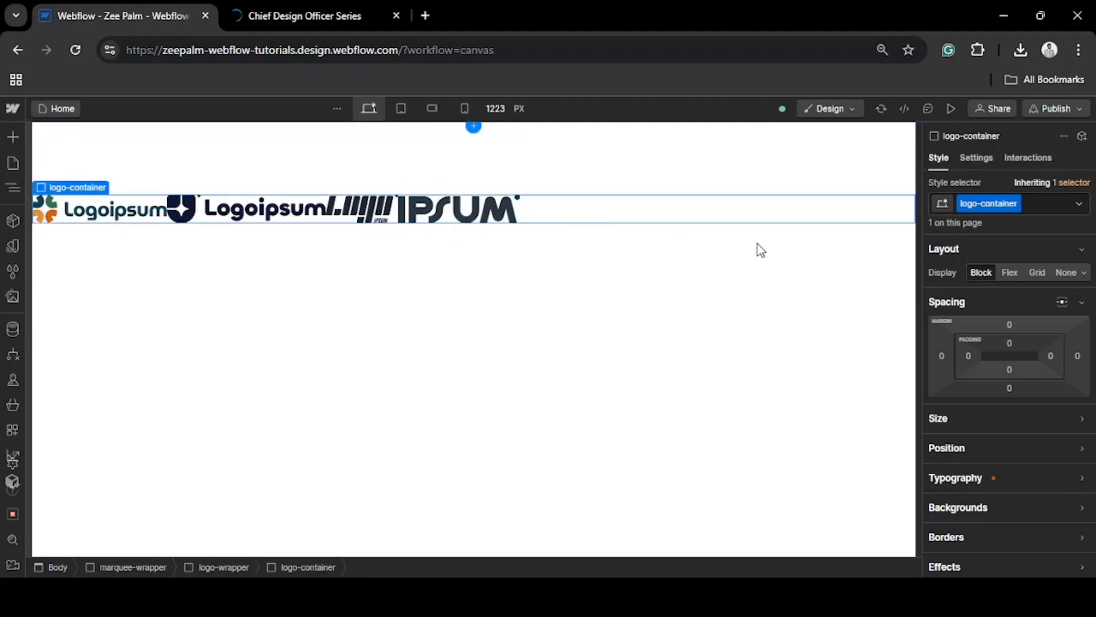
click(1016, 273)
click(1053, 313)
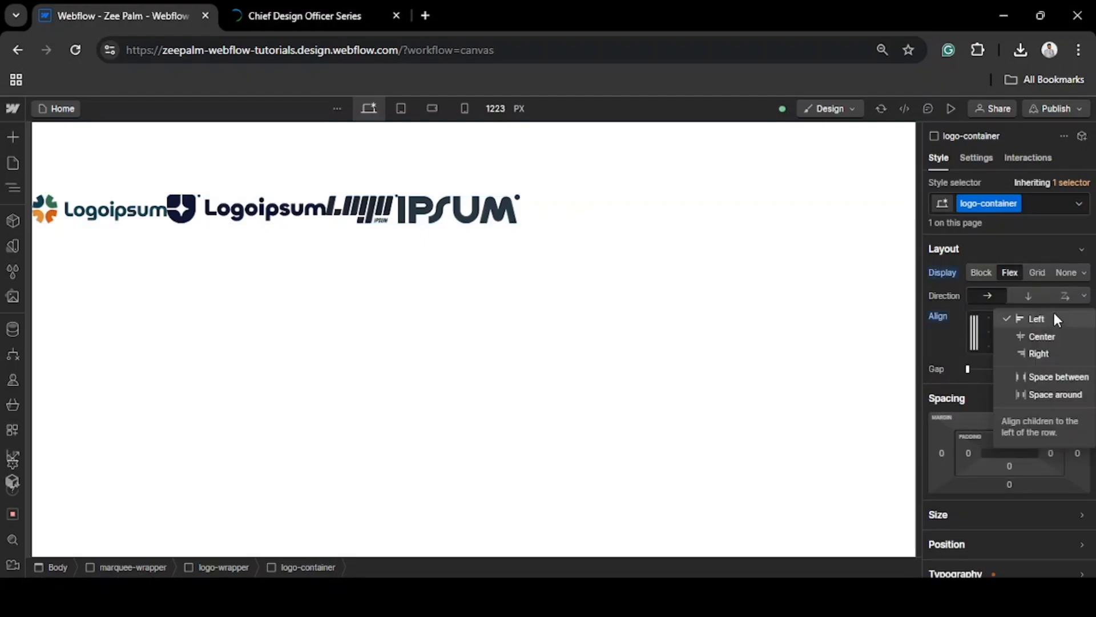
click(1057, 393)
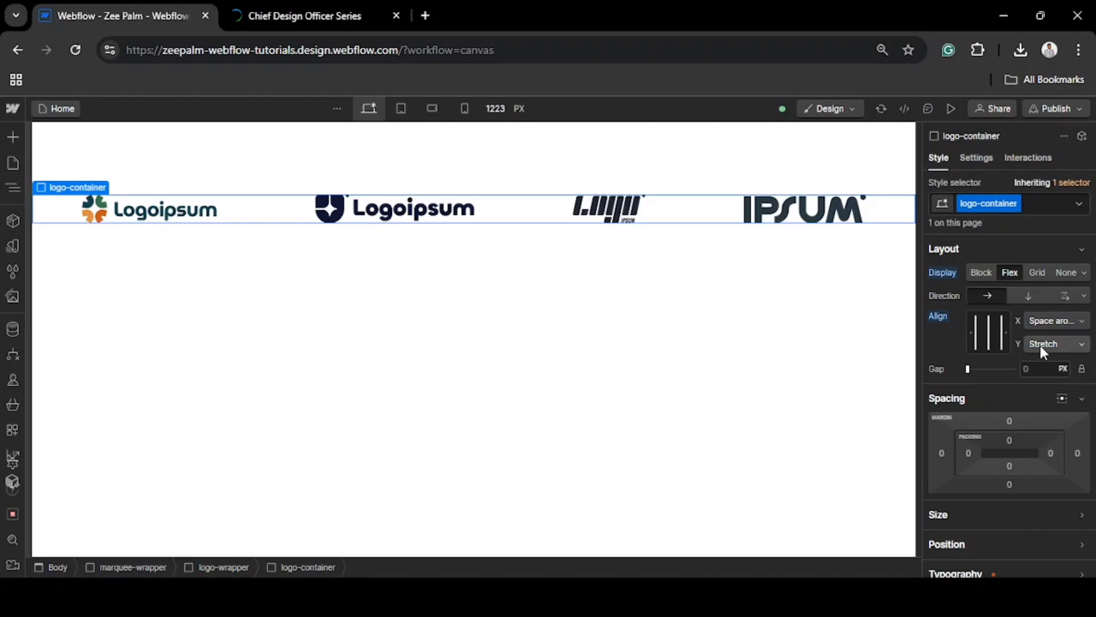
click(1040, 345)
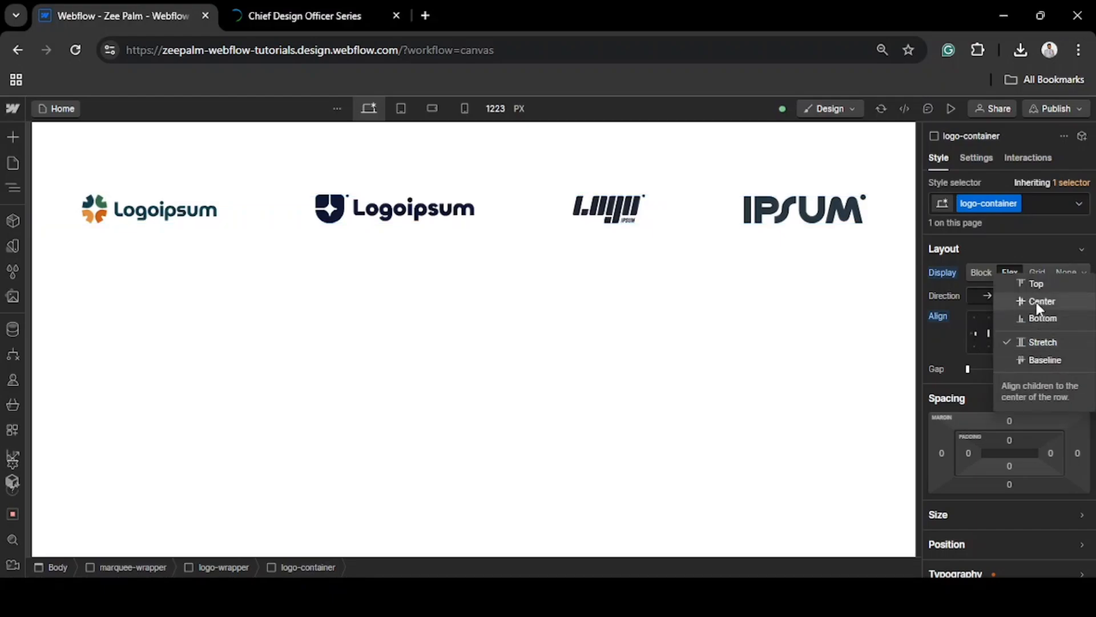
click(1036, 302)
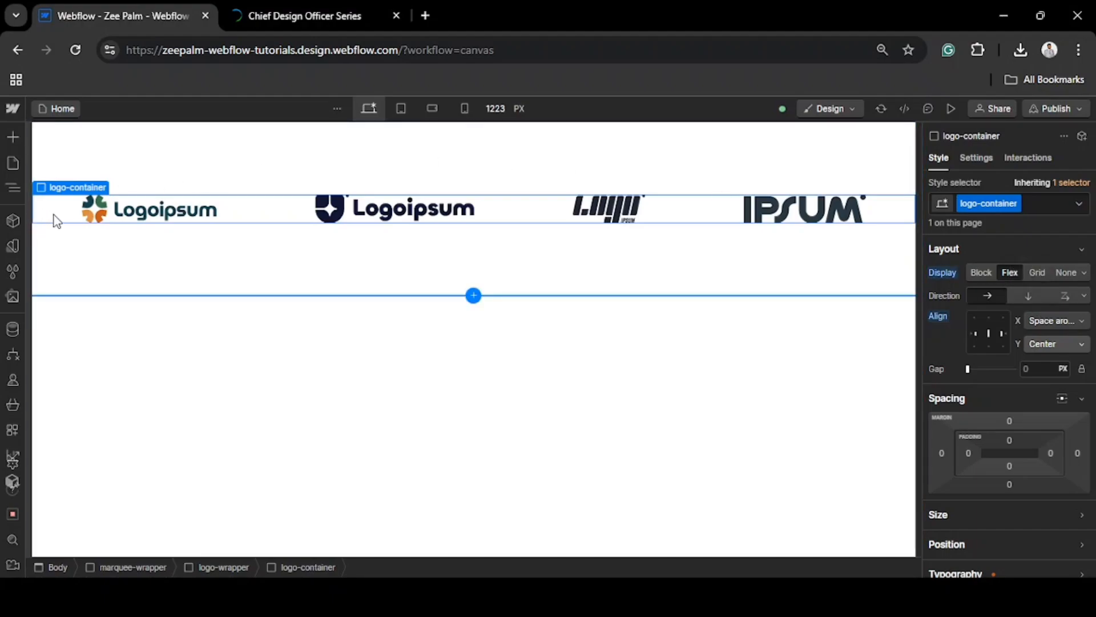
Duplicate logo-container inside logo-wrapper and set the display of logo-wrapper to Flex
key(ctrl+d)
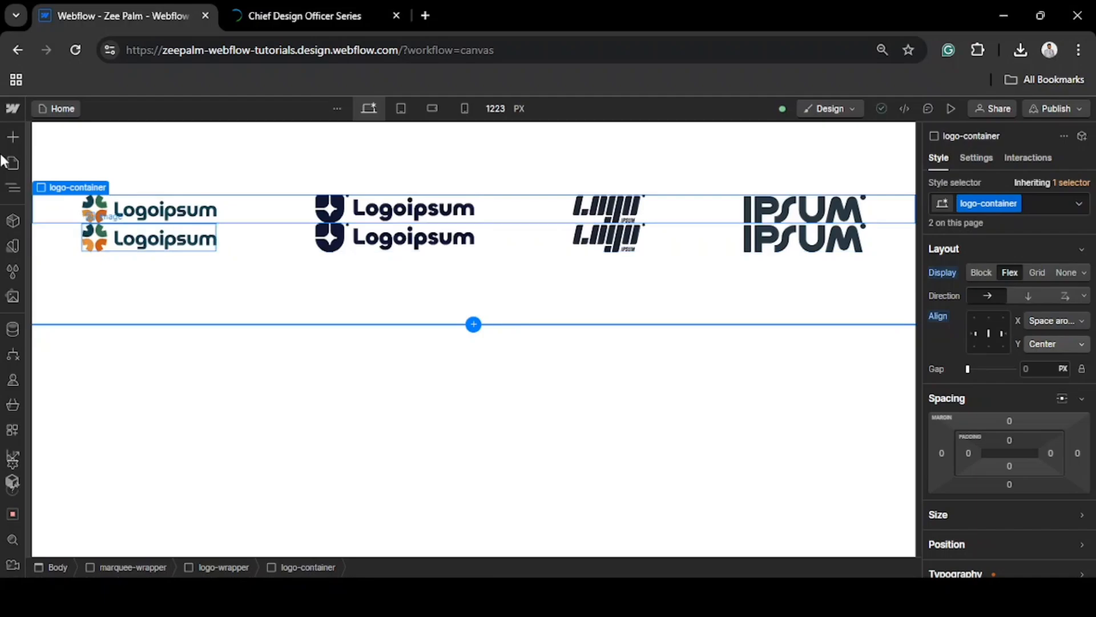
click(10, 193)
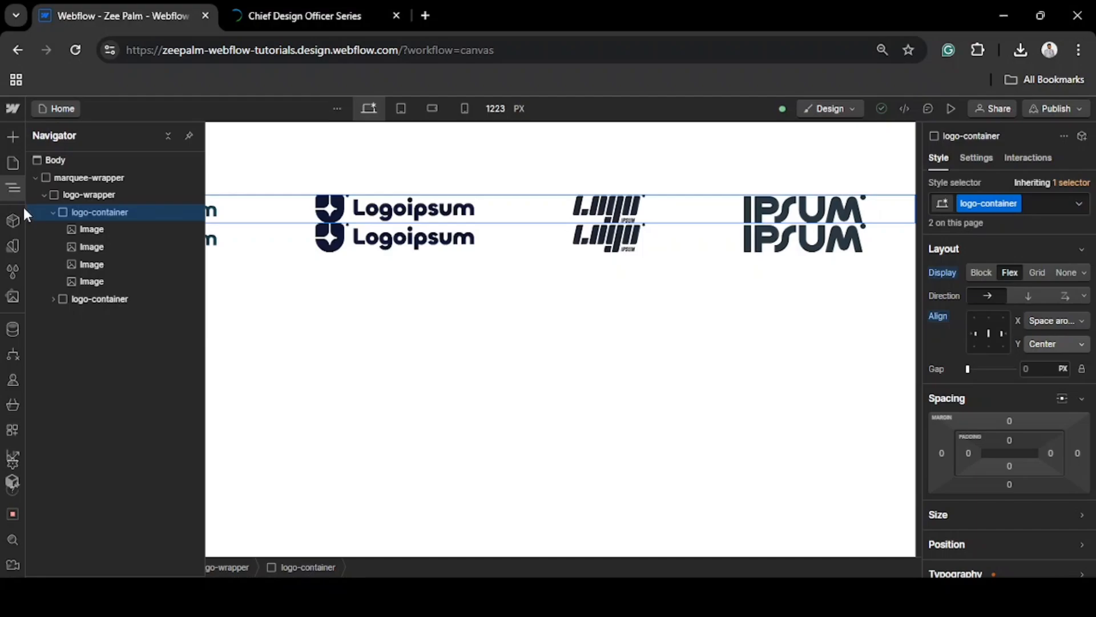
click(80, 194)
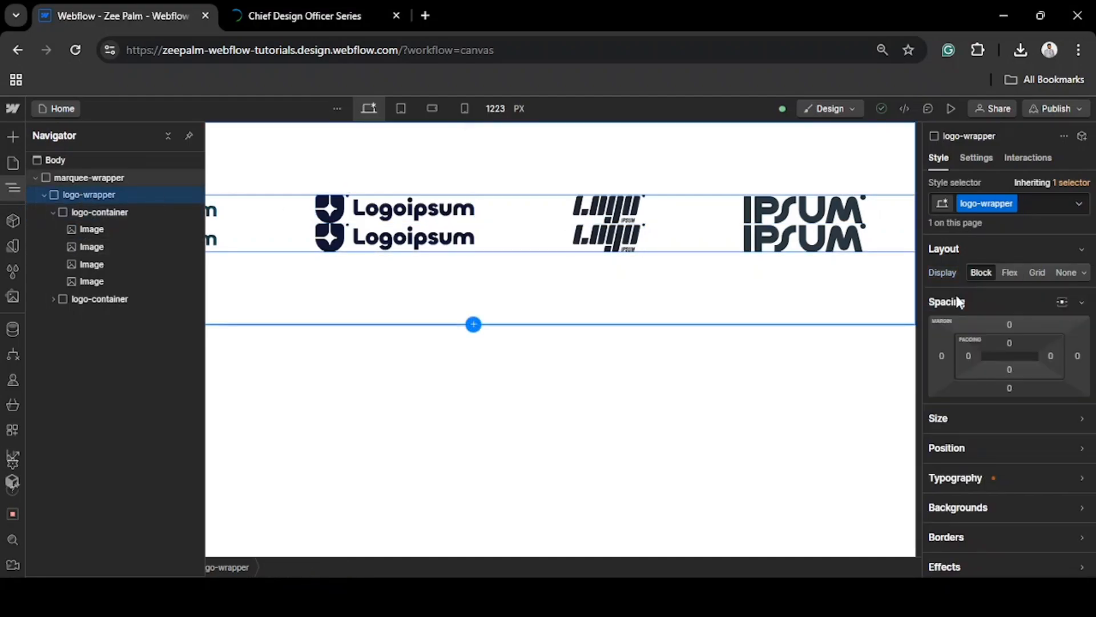
click(1008, 272)
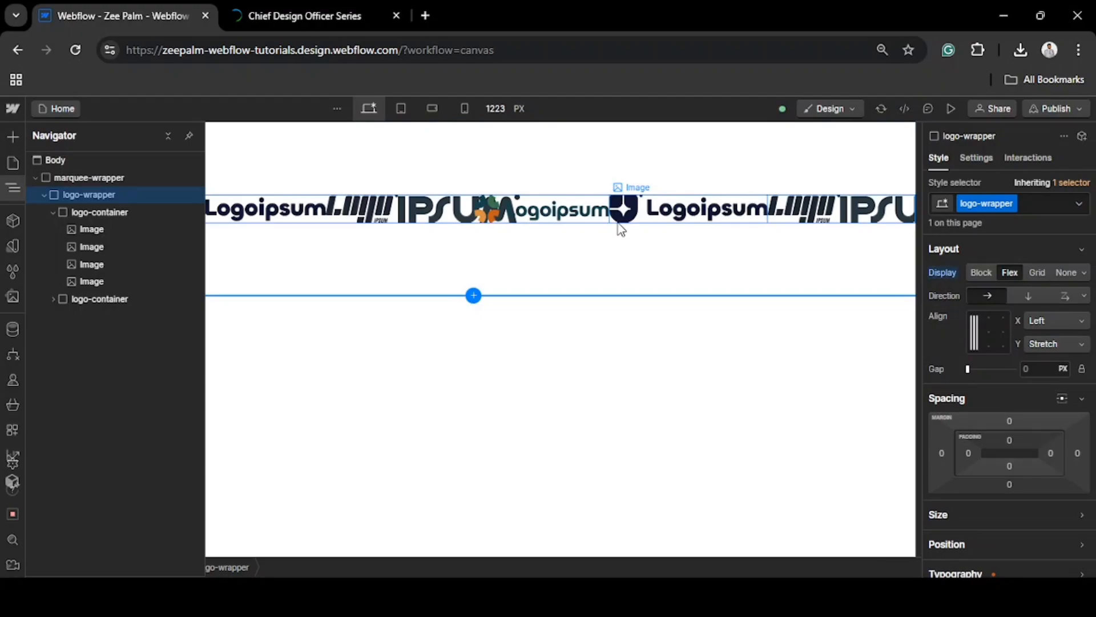
Set the minimum width of logo-container to 100%
click(102, 212)
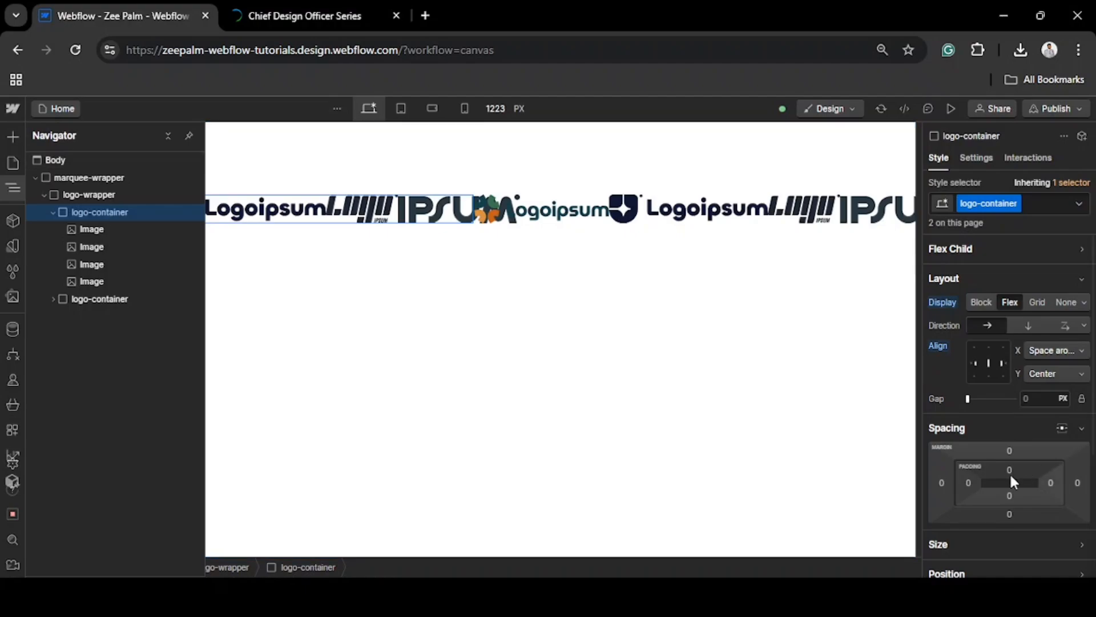
scroll(1009, 471, down, 2)
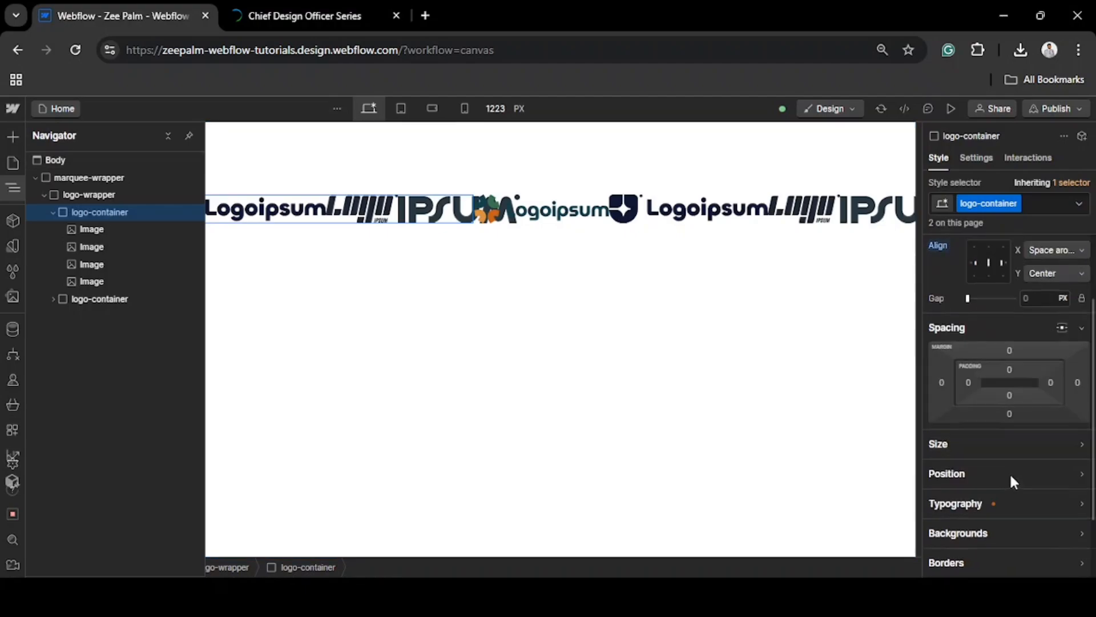
click(967, 446)
scroll(974, 435, down, 1)
click(987, 441)
text(100)
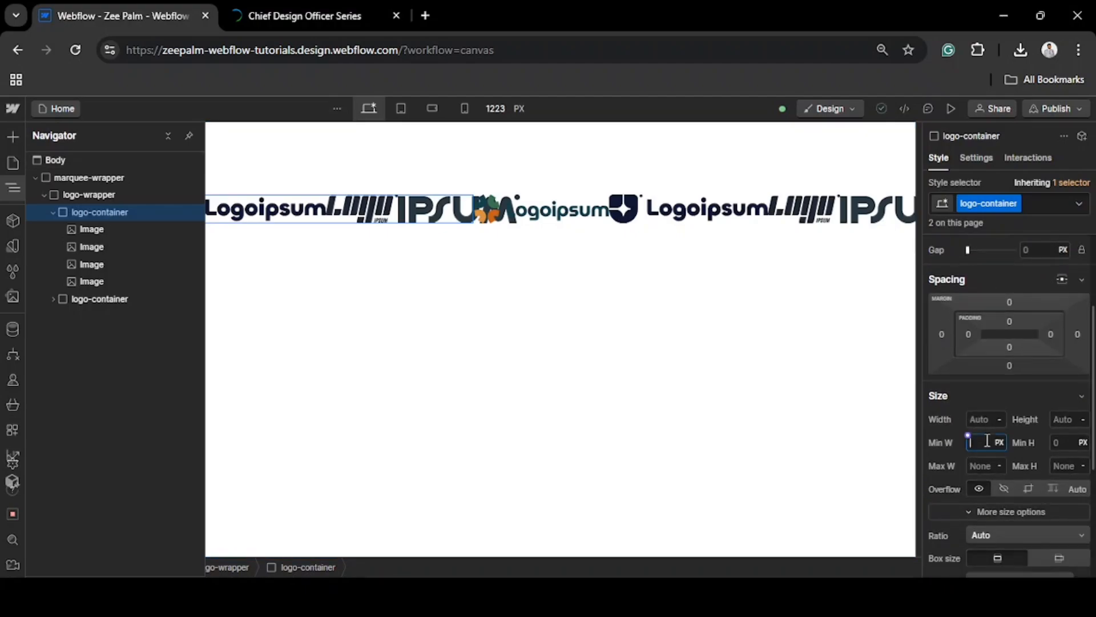
text(%)
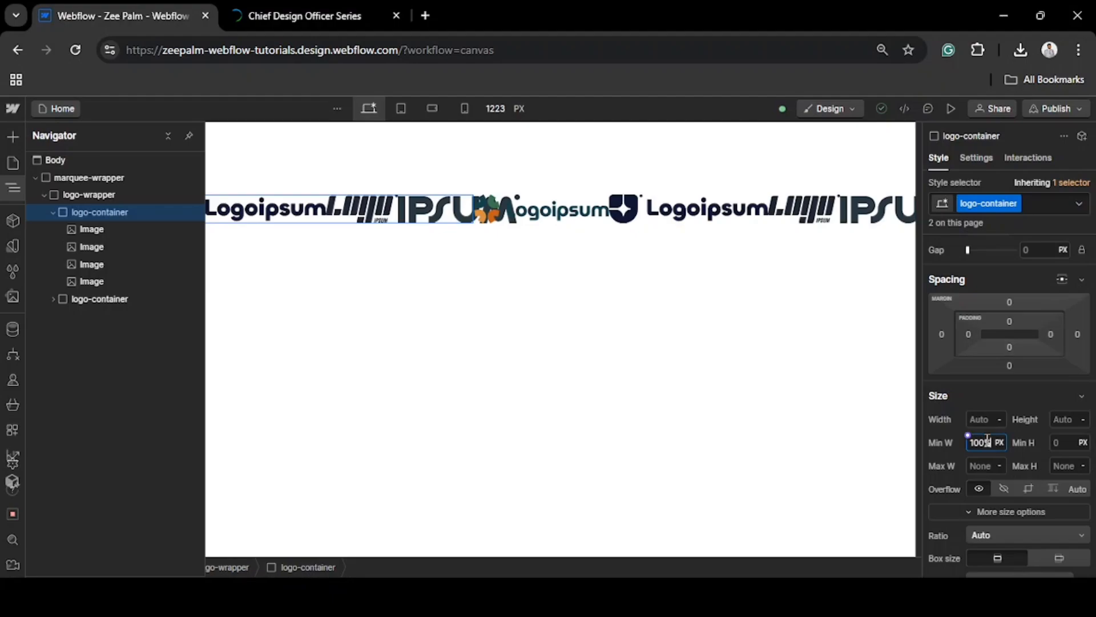
key(Return)
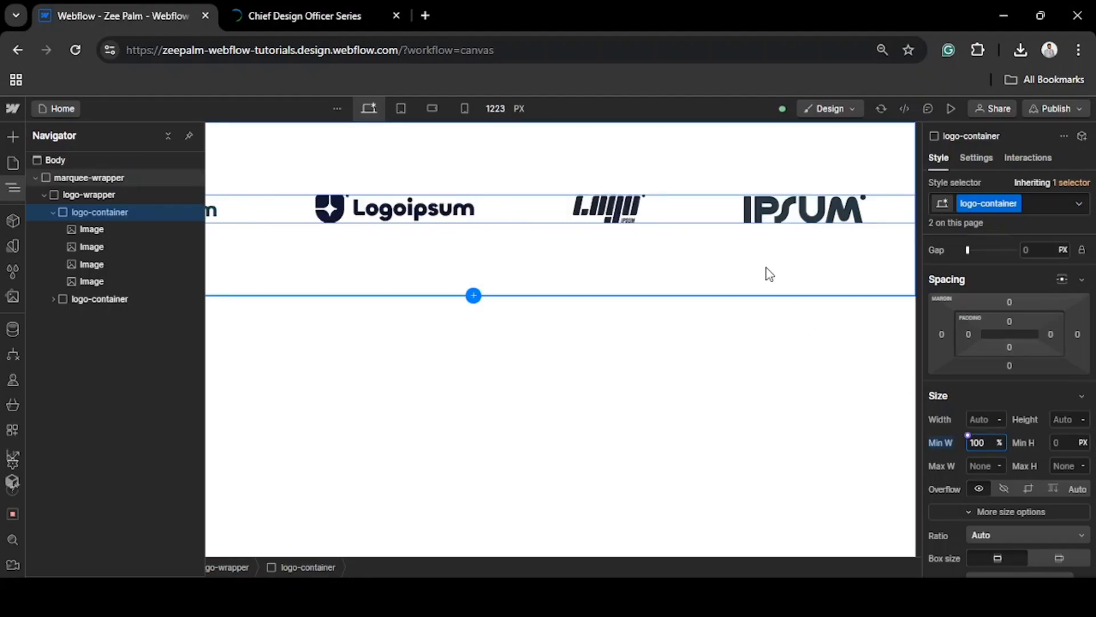
Set the overflow of marquee-wrapper to hidden
click(693, 275)
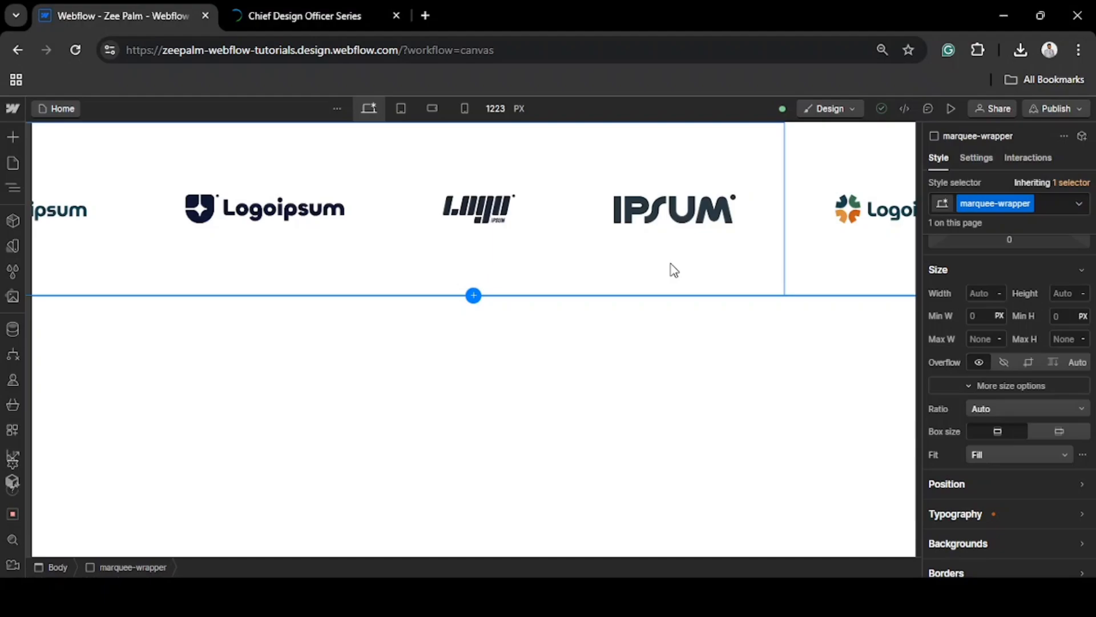
click(13, 187)
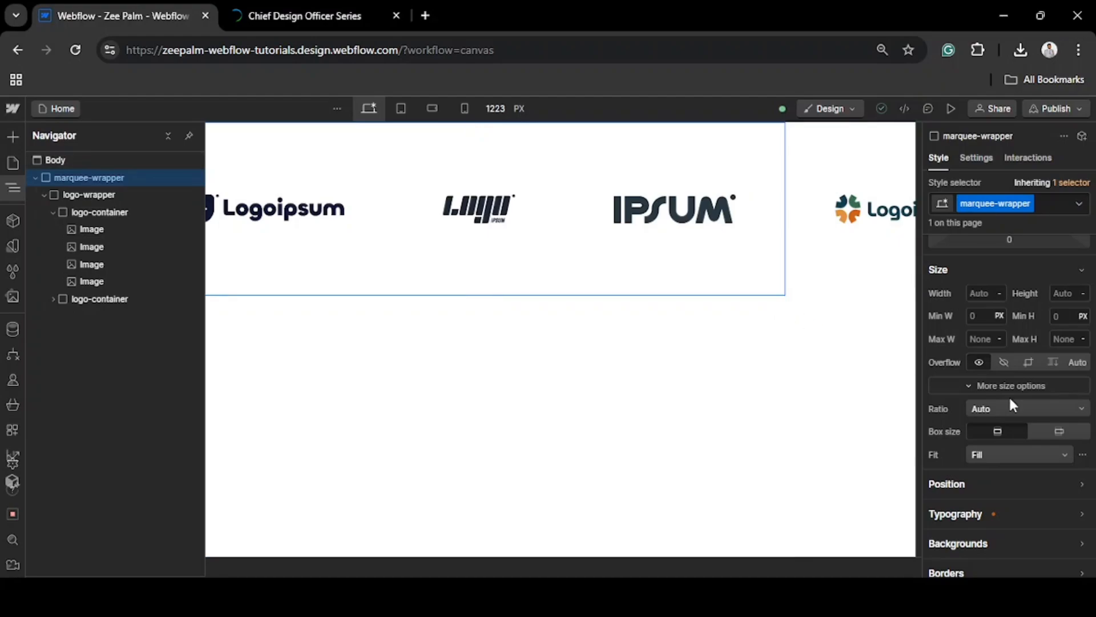
click(1003, 365)
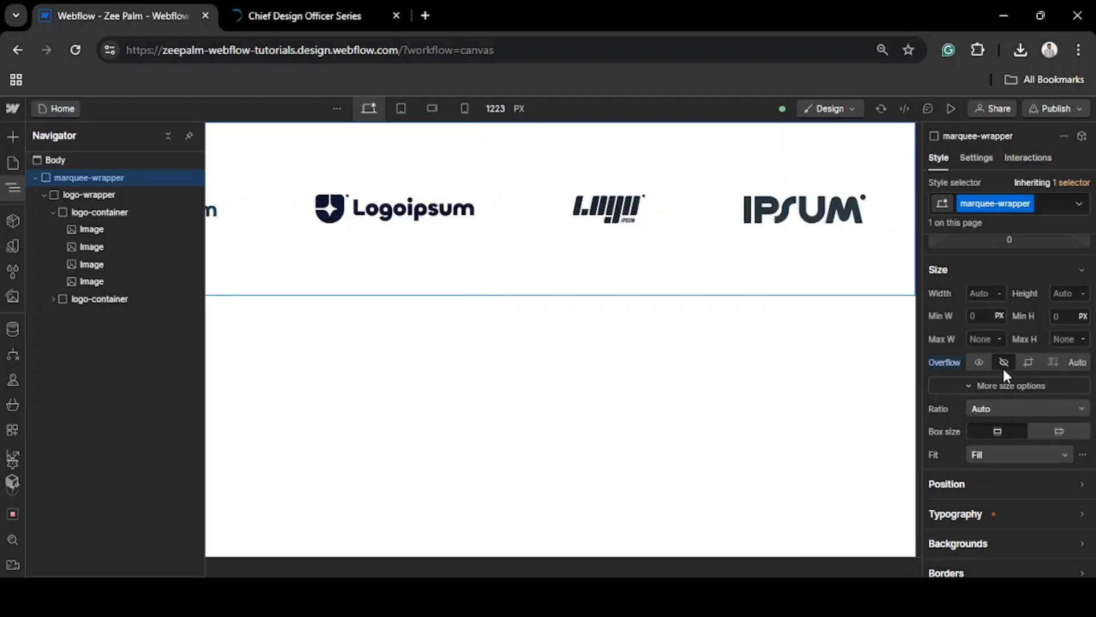
click(741, 283)
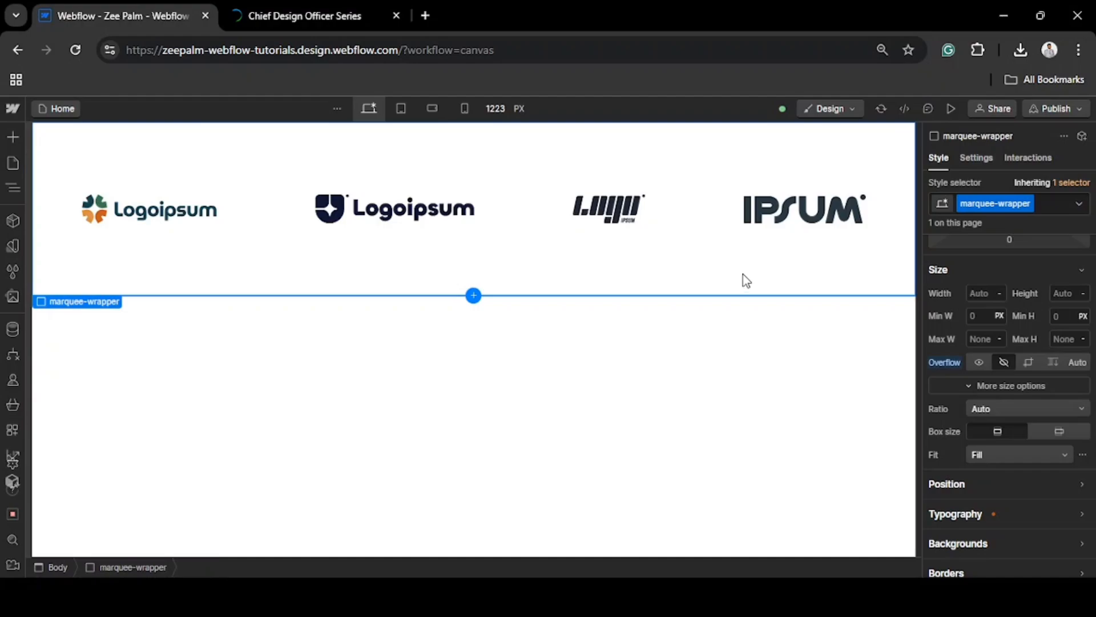
click(12, 188)
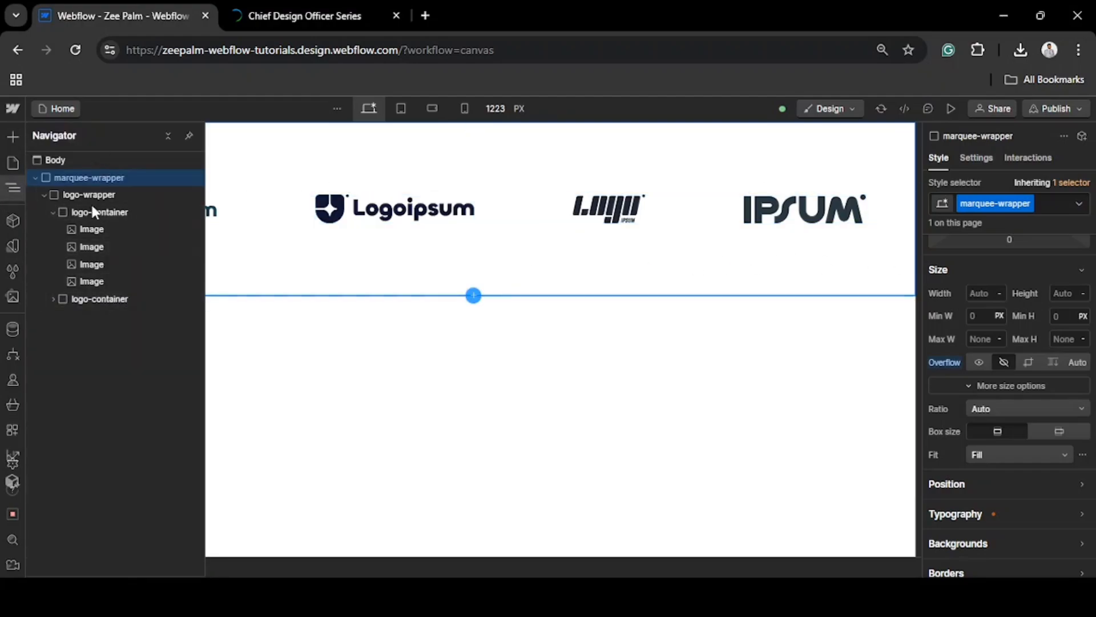
click(399, 362)
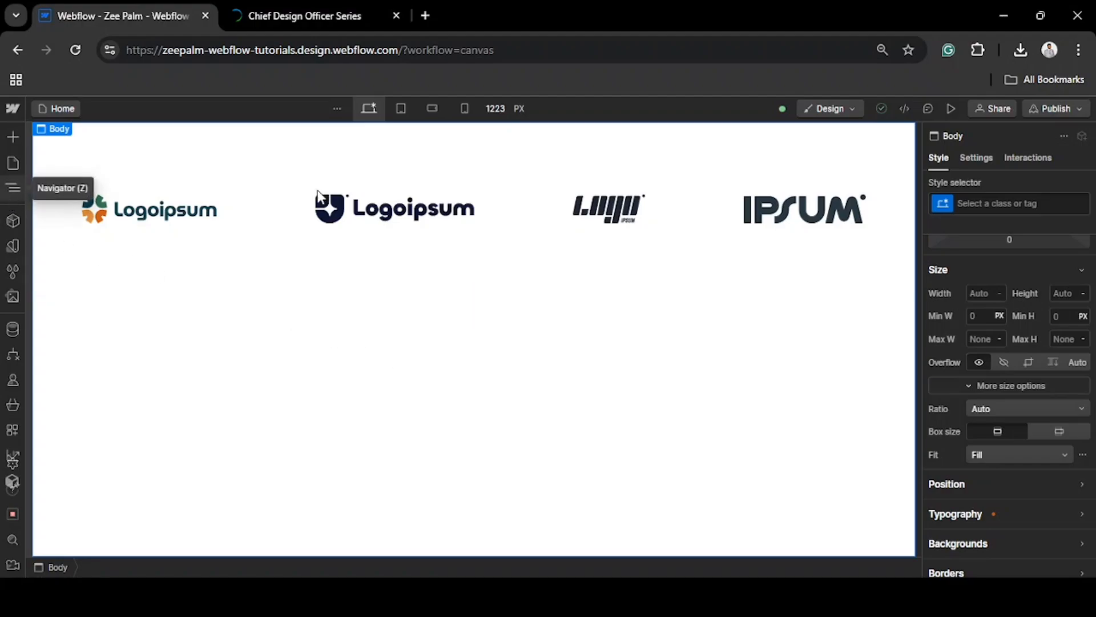
Add a Scroll into view element trigger to marquee-wrapper with Start an animation as its scrolled-into-view action
click(1039, 162)
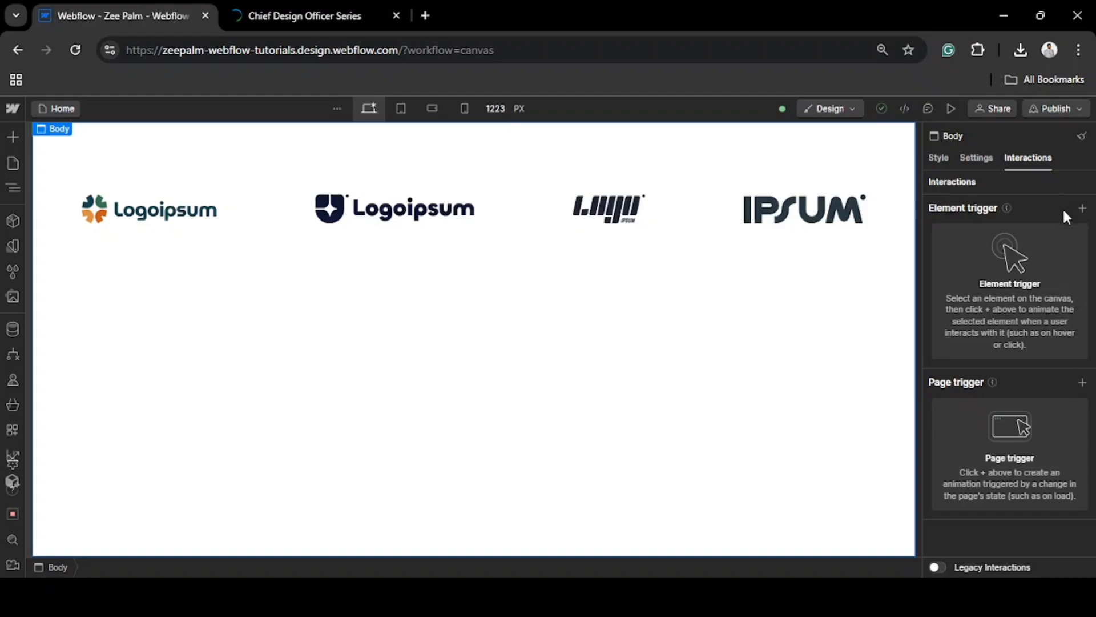
click(12, 187)
click(86, 181)
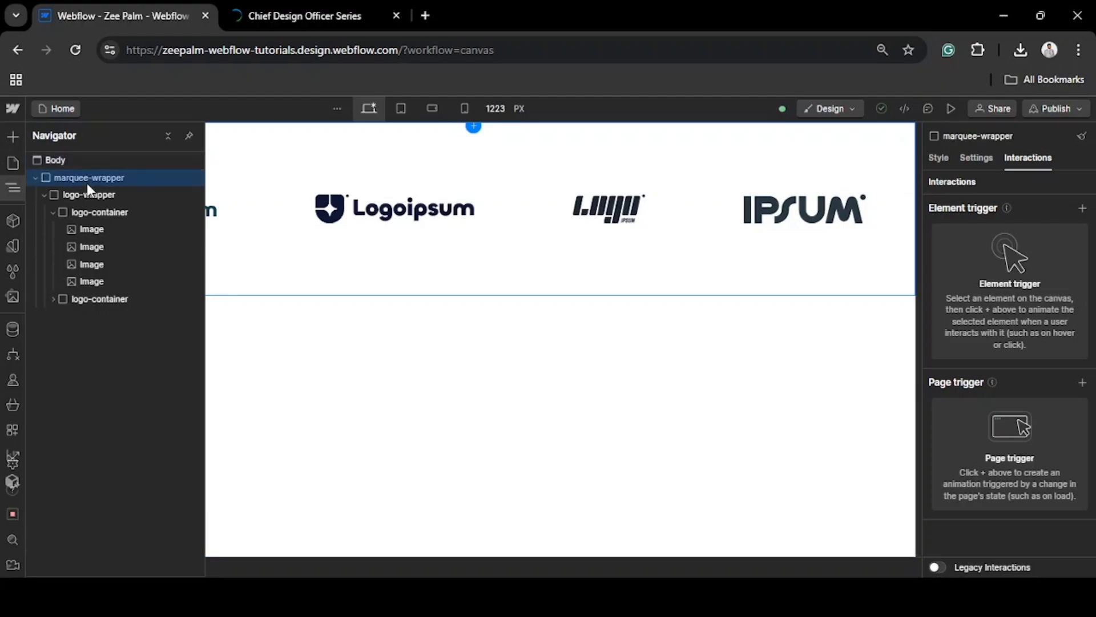
click(1083, 210)
click(1008, 287)
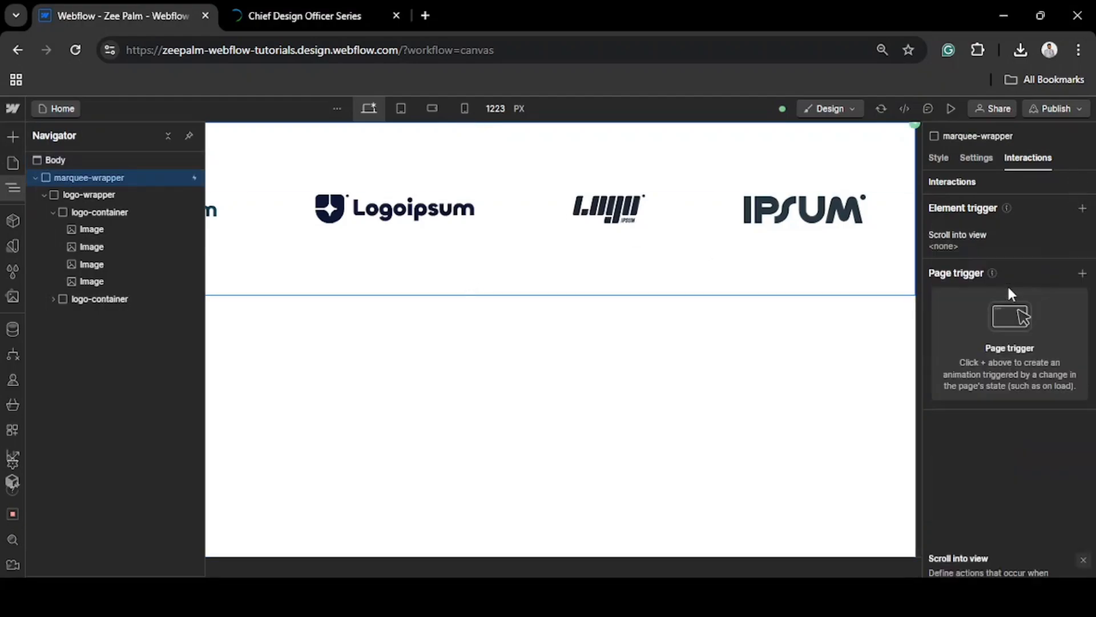
click(1023, 286)
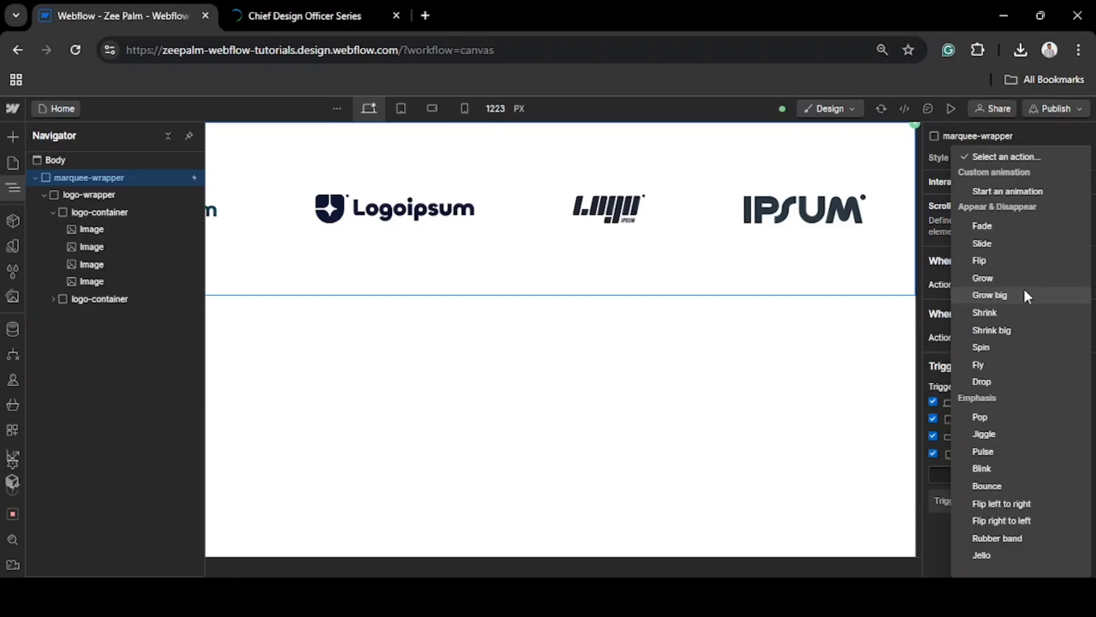
click(1000, 193)
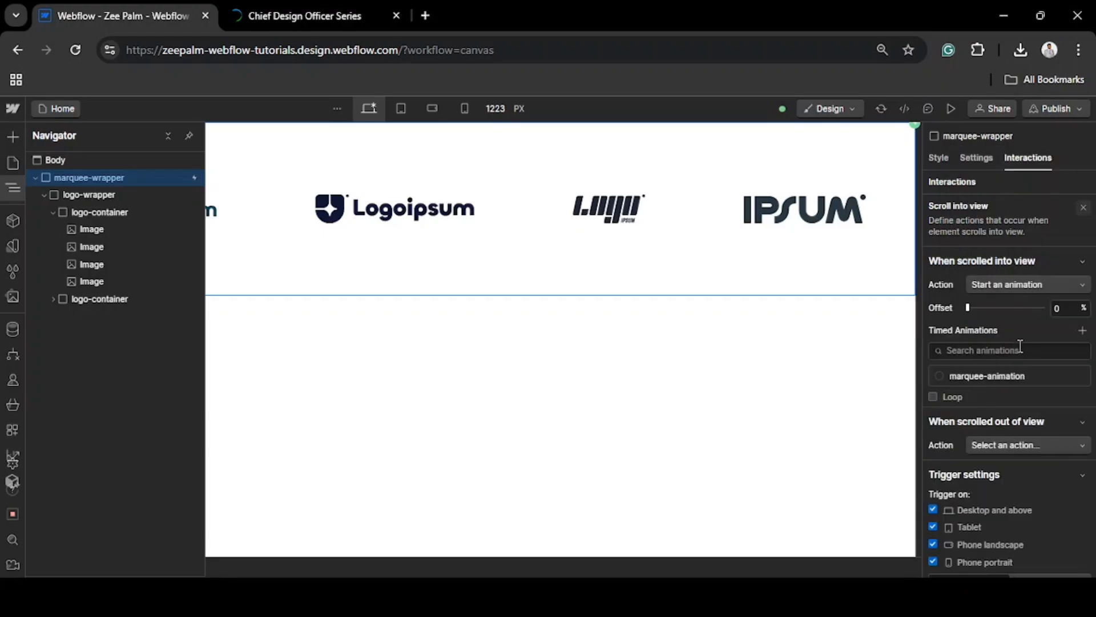
Create a new timed animation for the trigger and name it marquee-animation
scroll(1020, 347, down, 1)
click(1083, 286)
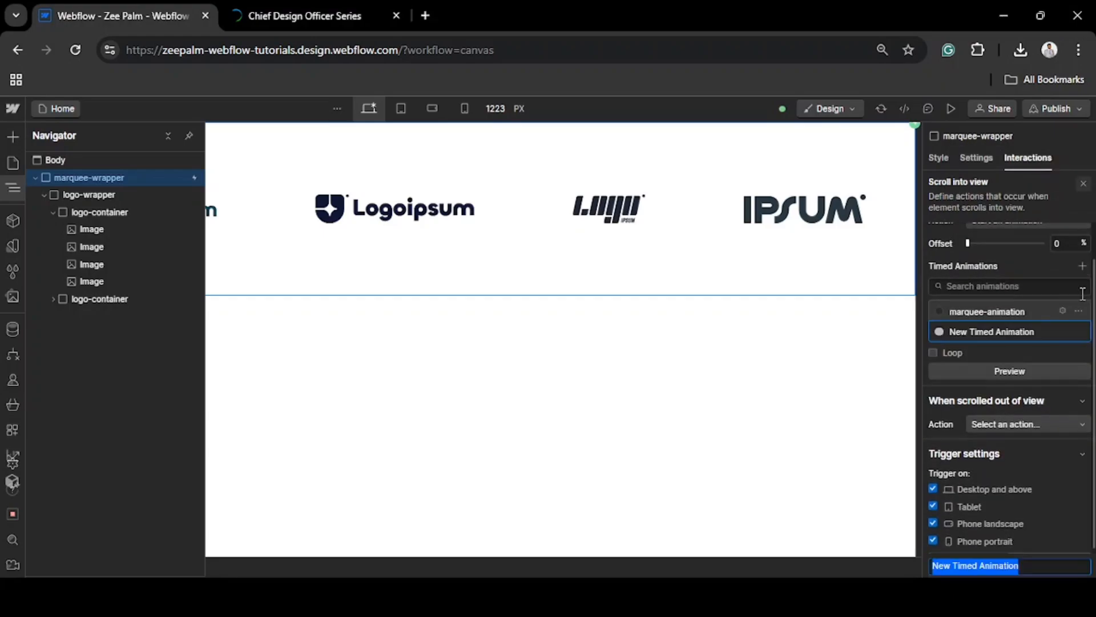
text(mar)
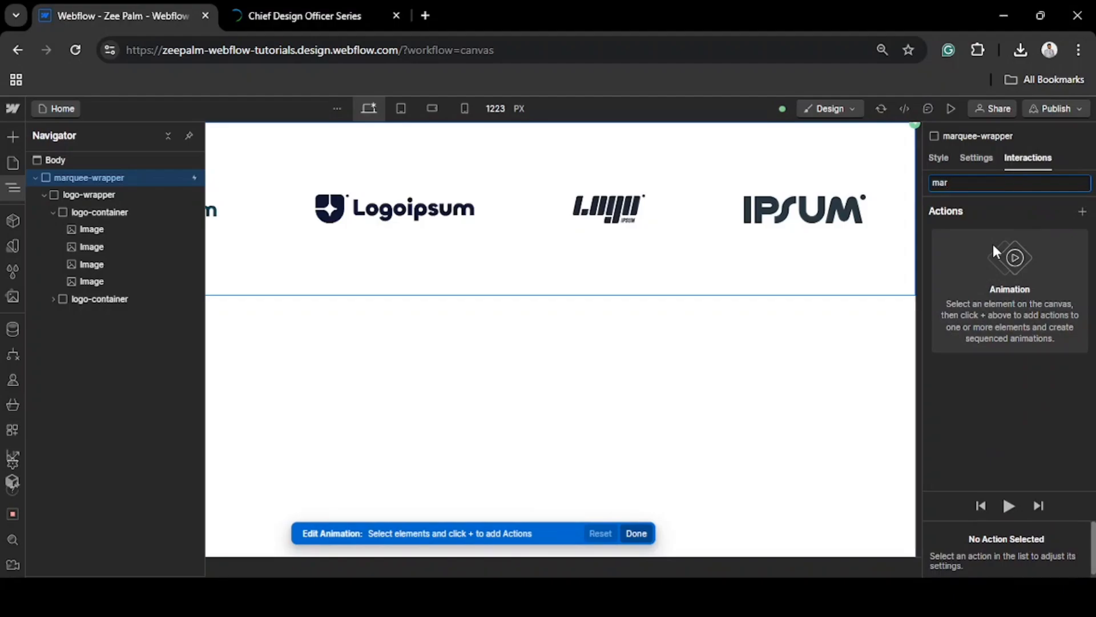
text(quee-animation)
key(Return)
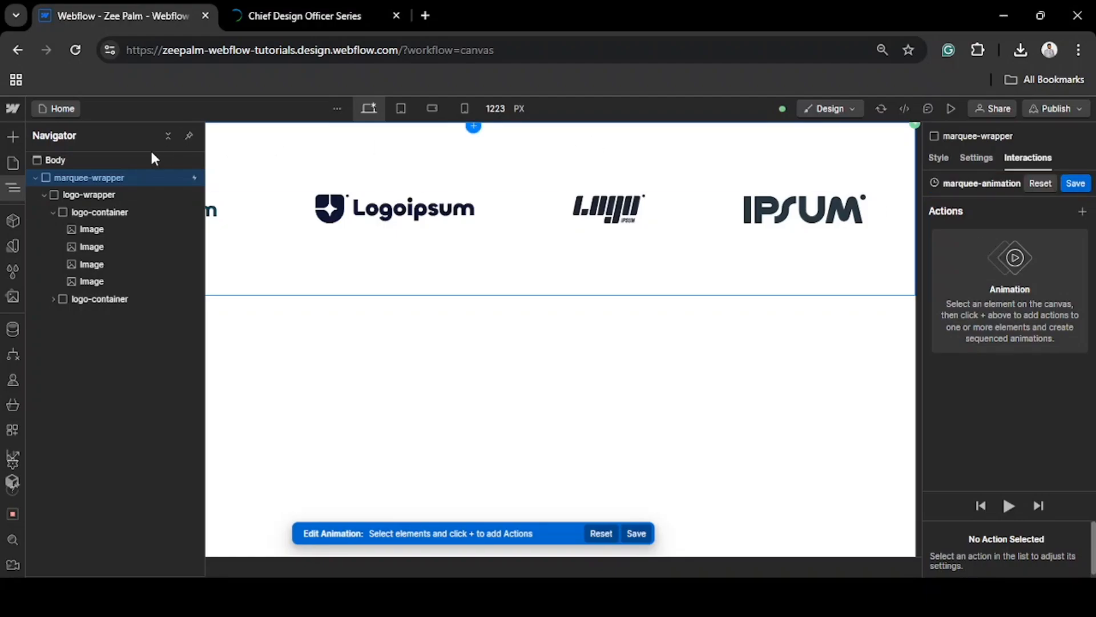
Add a Move action for logo-wrapper to the marquee-animation timeline
click(79, 196)
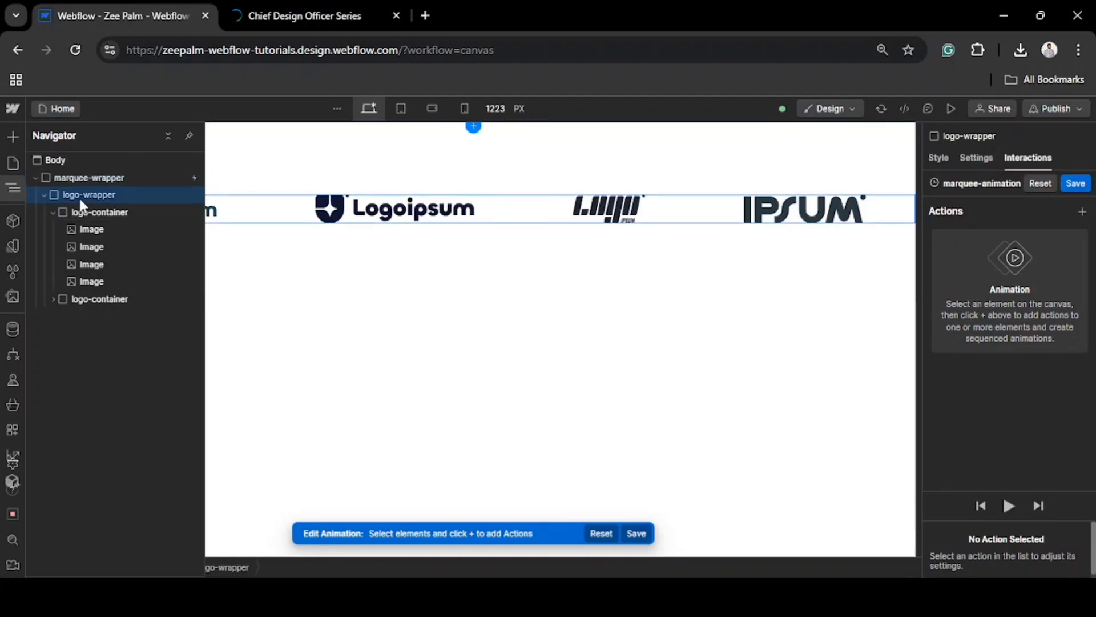
click(1082, 212)
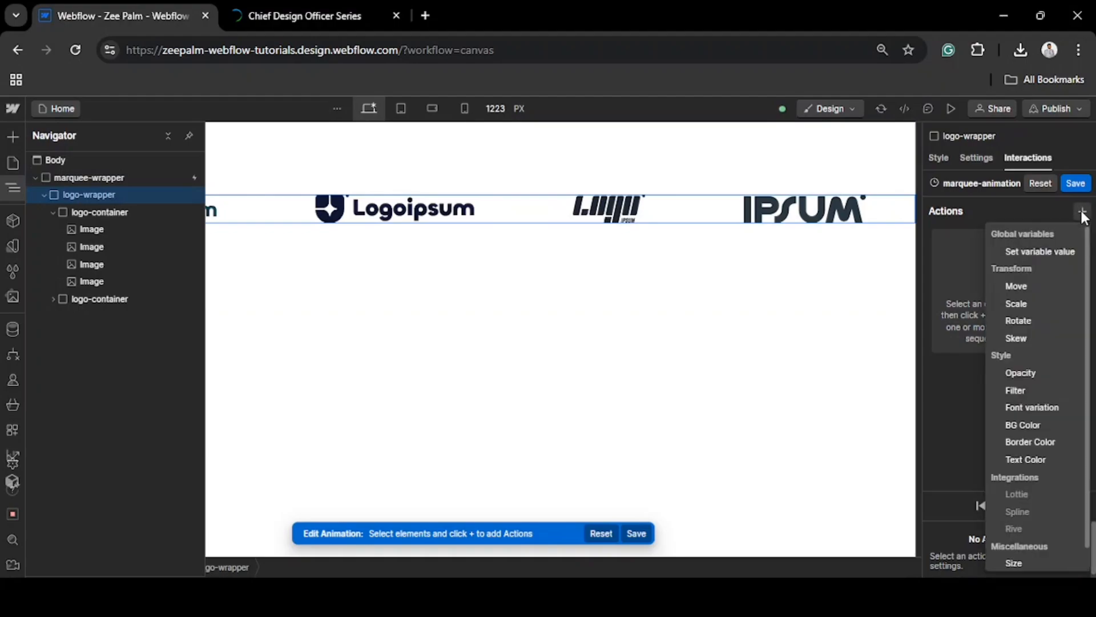
click(1042, 285)
scroll(1022, 420, down, 2)
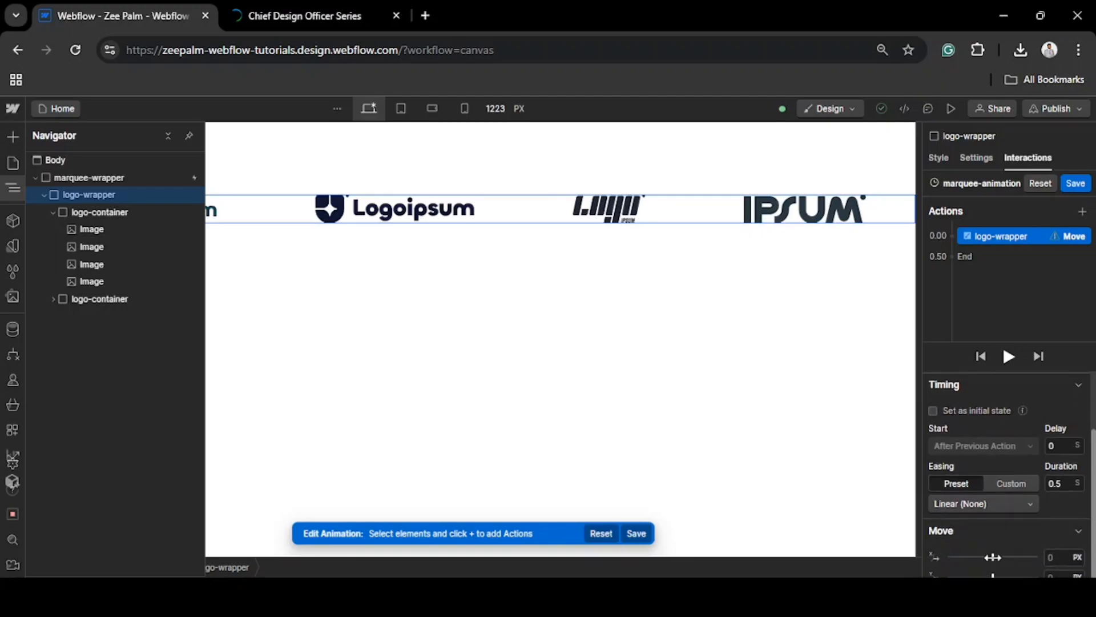
Set the logo-wrapper Move action's X offset to -100% and its duration to 10 seconds
drag(993, 557, 977, 557)
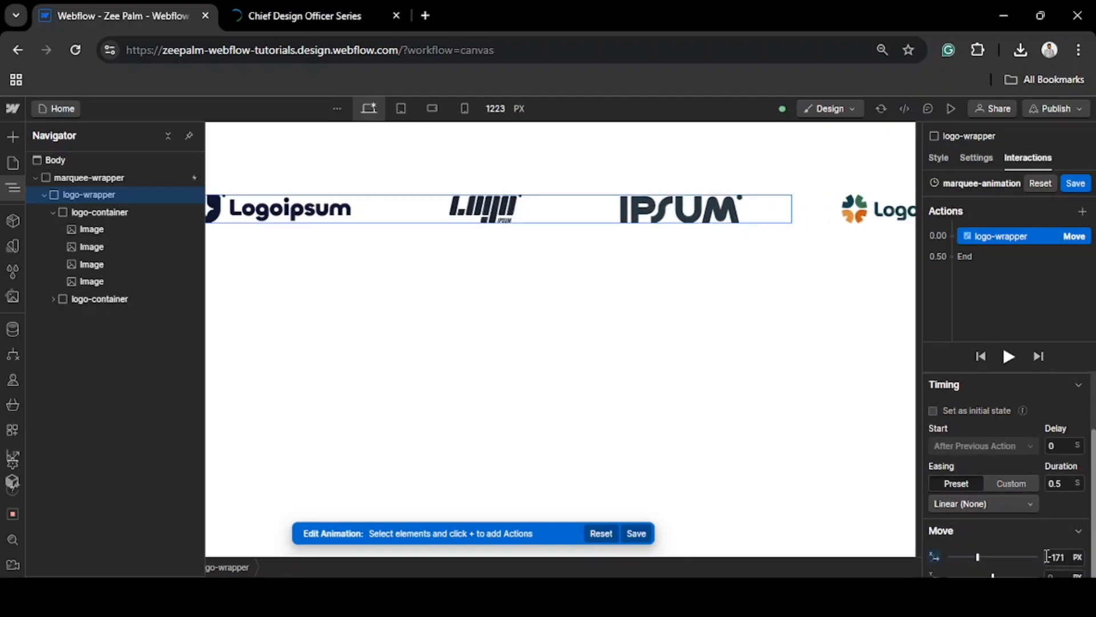
click(1055, 556)
key(BackSpace)
key(BackSpace)
key(BackSpace)
text(100%)
key(Return)
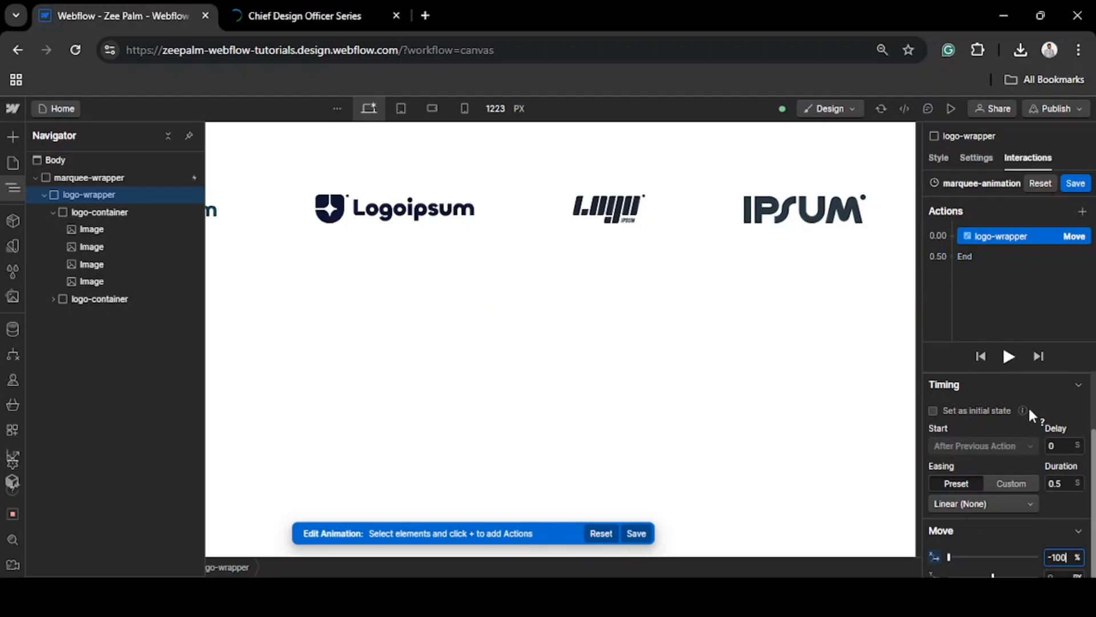
double_click(1061, 483)
text(10)
Add a second Move action for logo-wrapper after the first, with an X offset of 0 px and a duration of 0 seconds
click(956, 255)
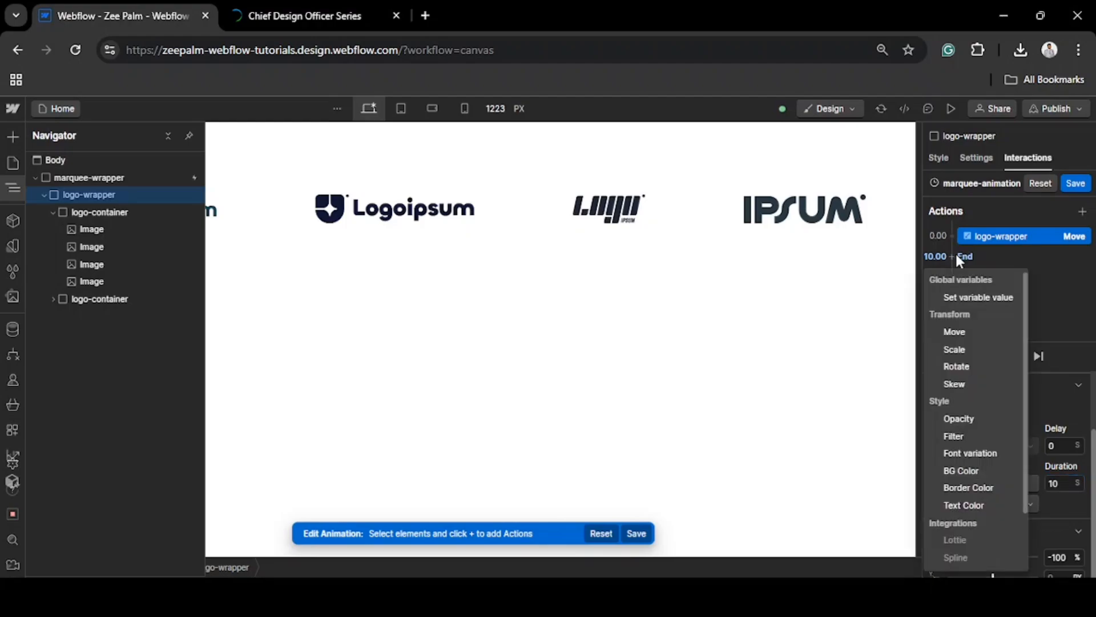
click(957, 331)
click(1064, 557)
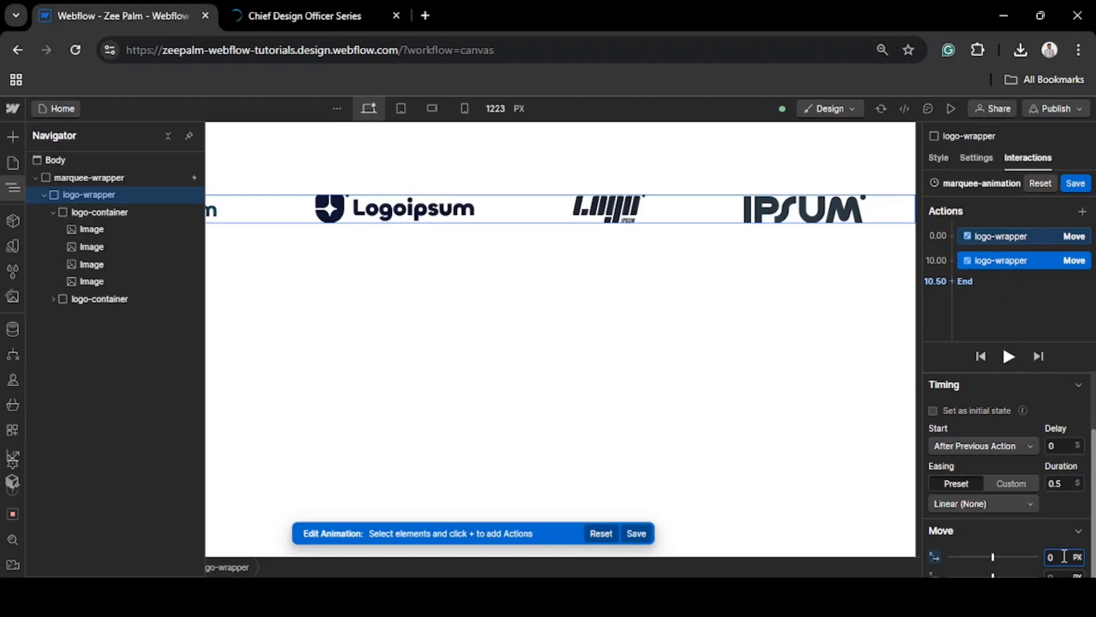
double_click(1066, 482)
text(0)
click(666, 357)
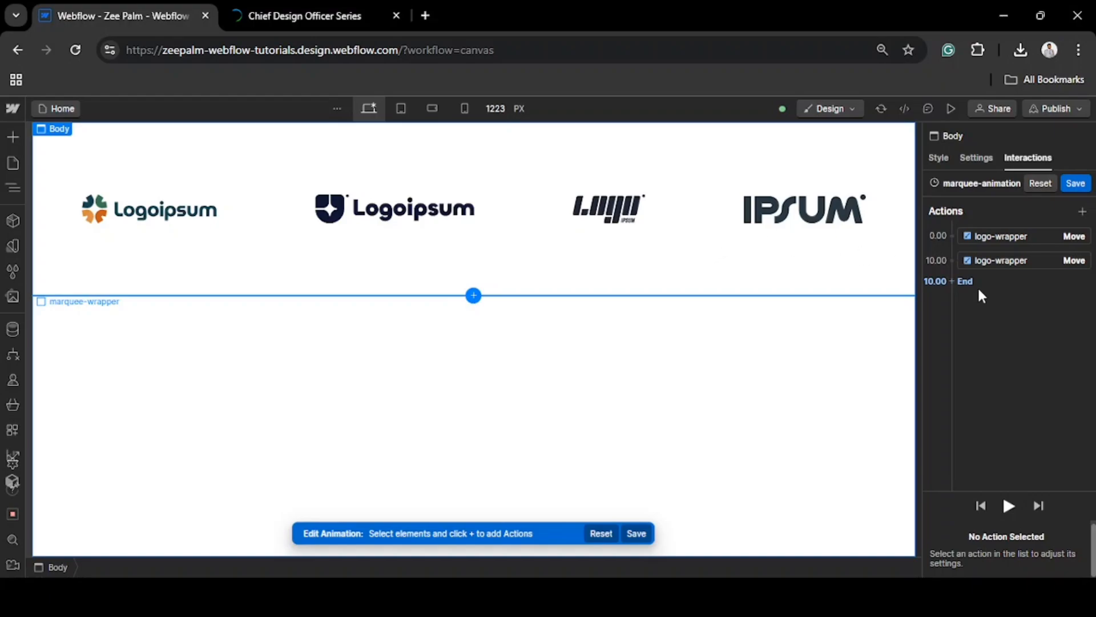
Play the timed animation on the canvas and save it
click(1009, 507)
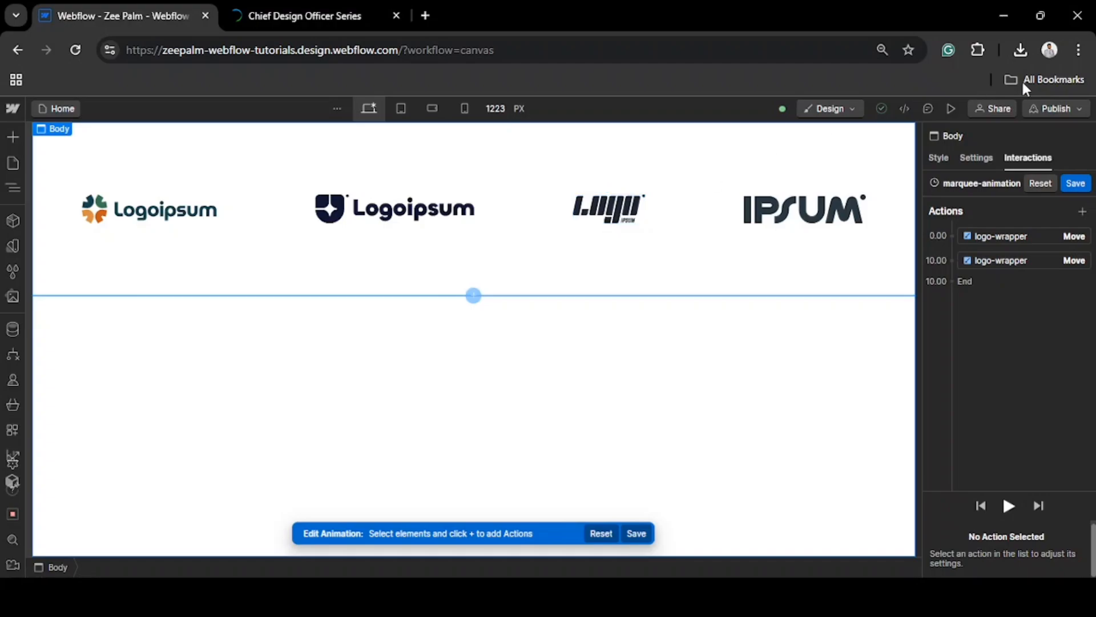
click(1074, 183)
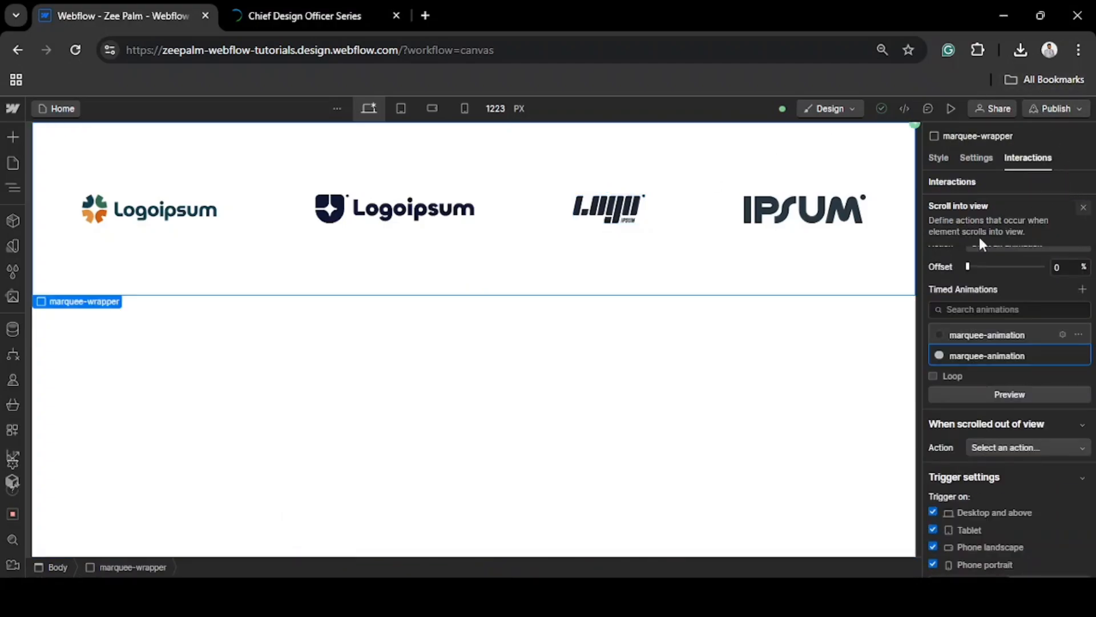
Enable looping for the selected marquee-animation and preview the page
click(932, 377)
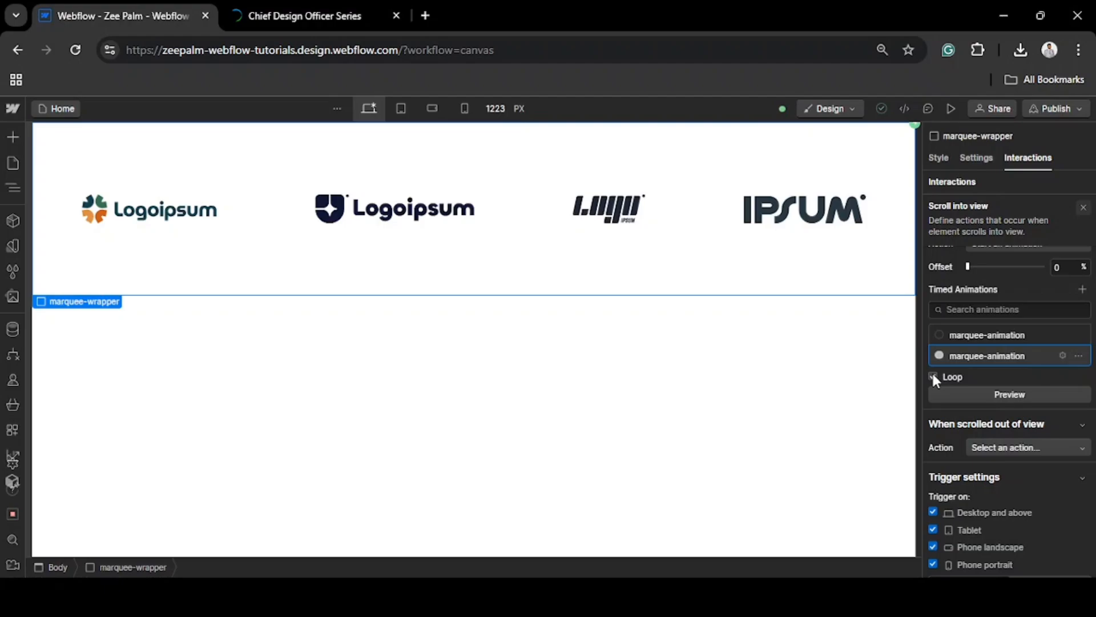
click(947, 103)
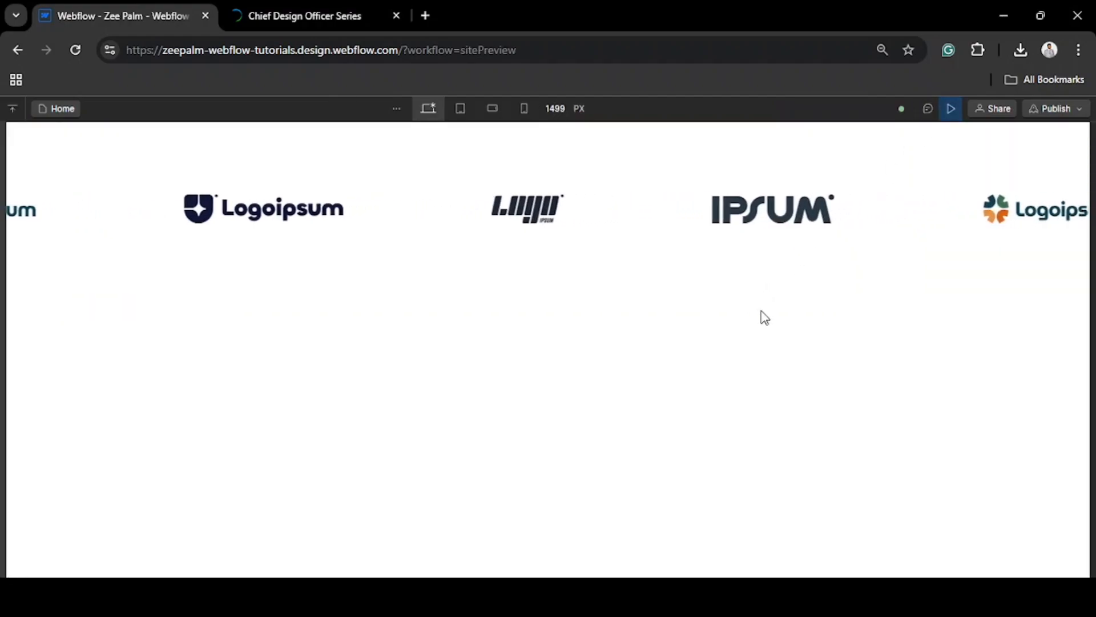